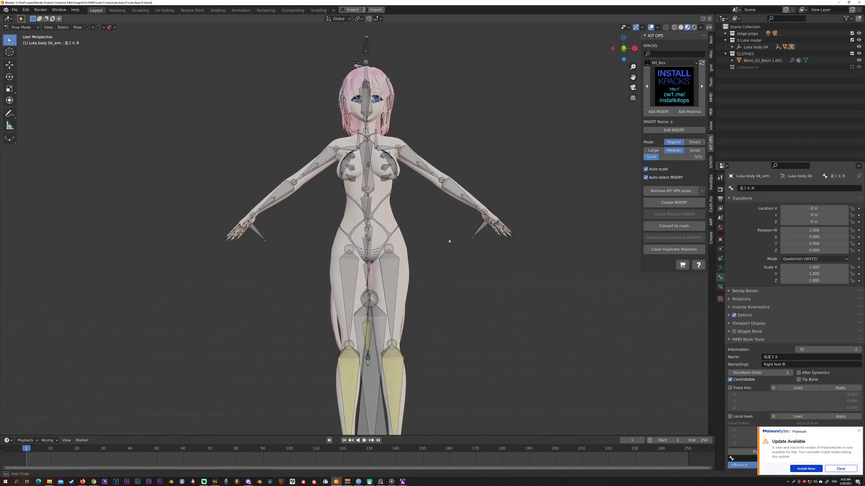
scroll(449, 242, up, 2)
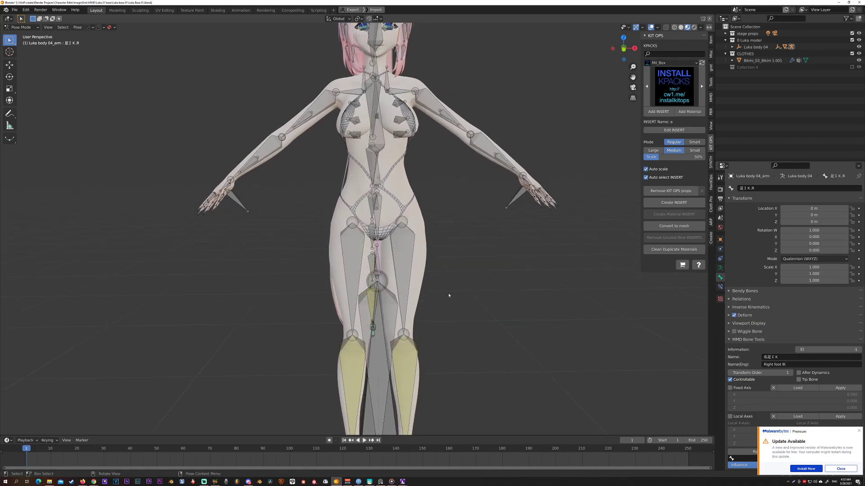
scroll(447, 295, down, 1)
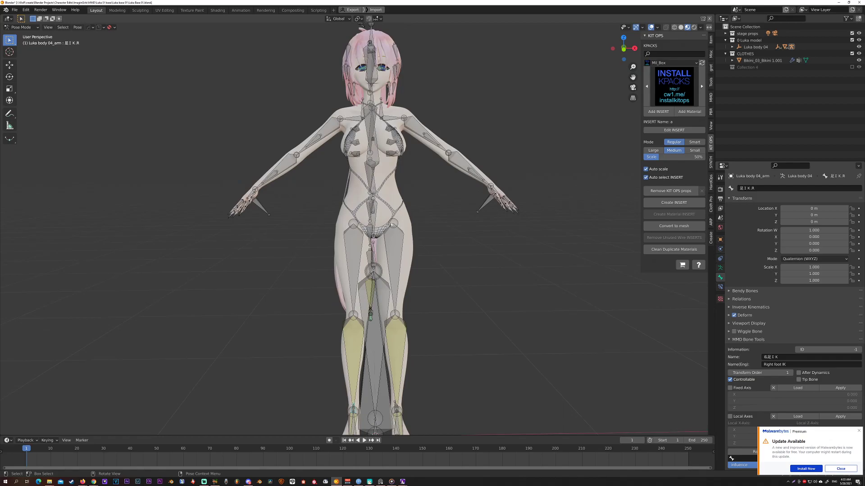
Move the right foot IK bone to lift the right leg out to the side
middle_drag(390, 230, 397, 237)
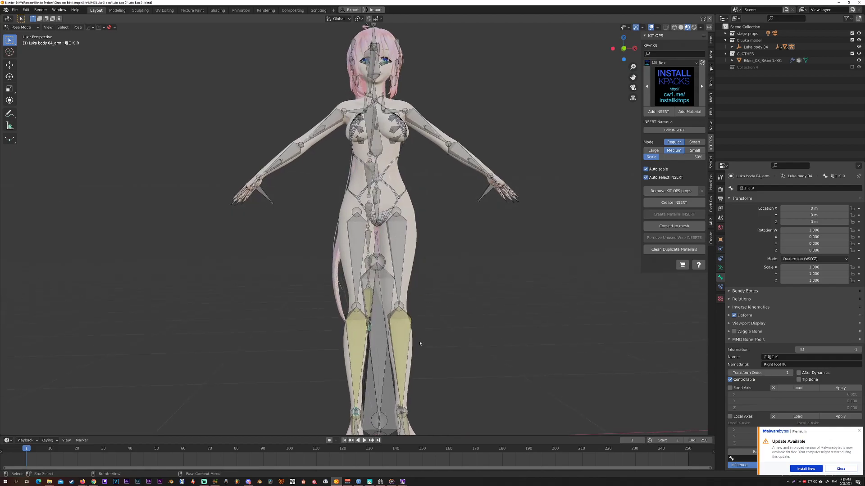
key(g)
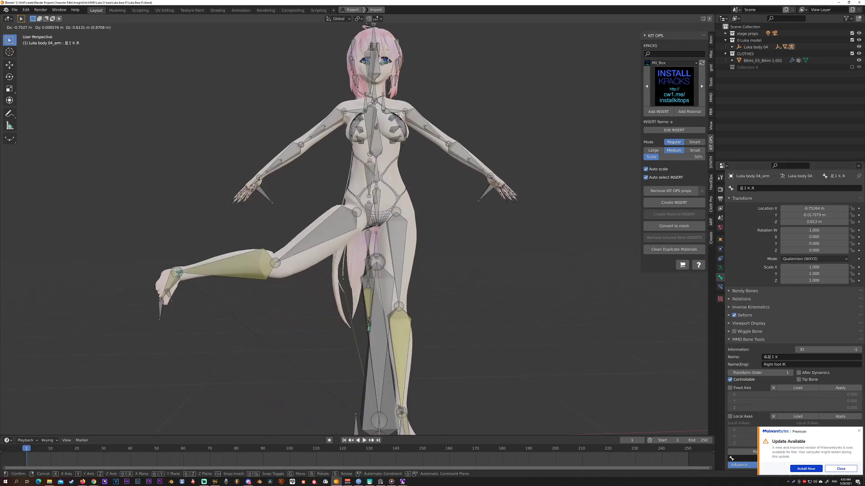
click(380, 201)
scroll(380, 202, up, 3)
scroll(381, 202, up, 1)
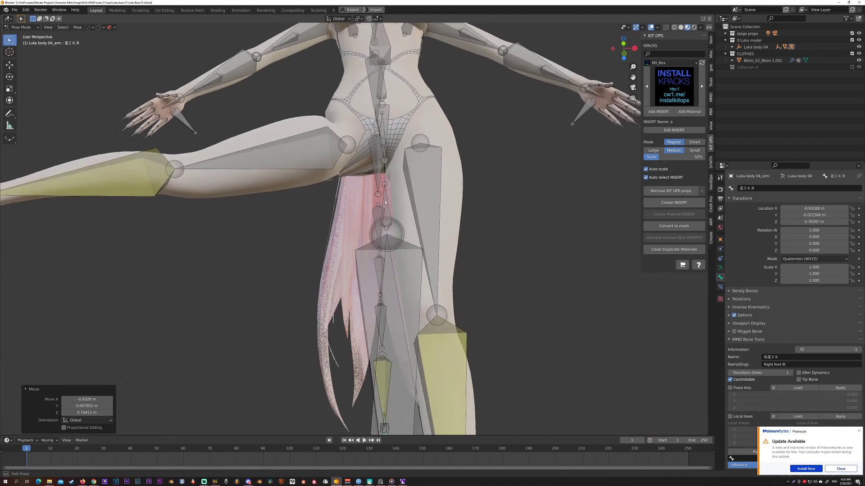
scroll(381, 201, up, 1)
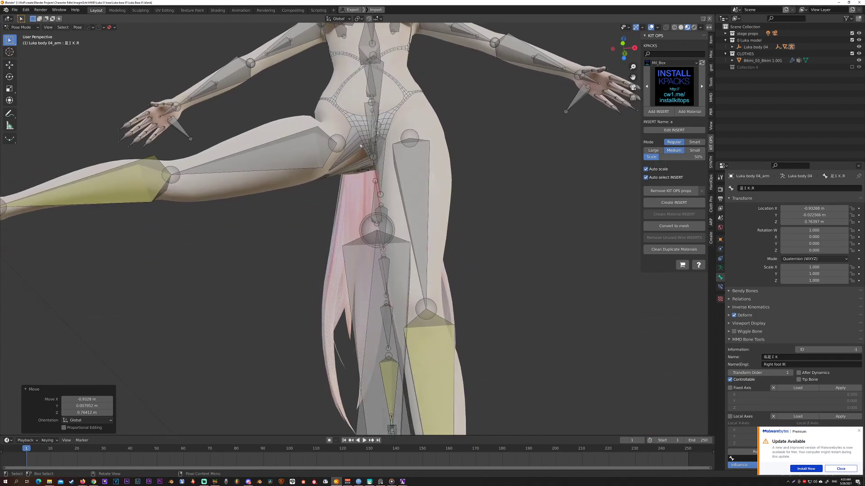
scroll(363, 157, down, 4)
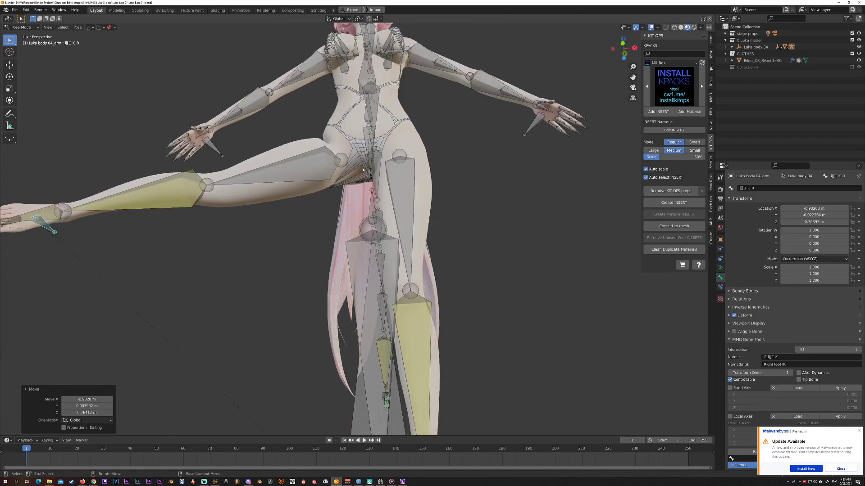
Move the left foot IK bone to lift the left leg out to the side
mouse_move(363, 157)
middle_down()
mouse_move(401, 242)
mouse_move(394, 165)
middle_up()
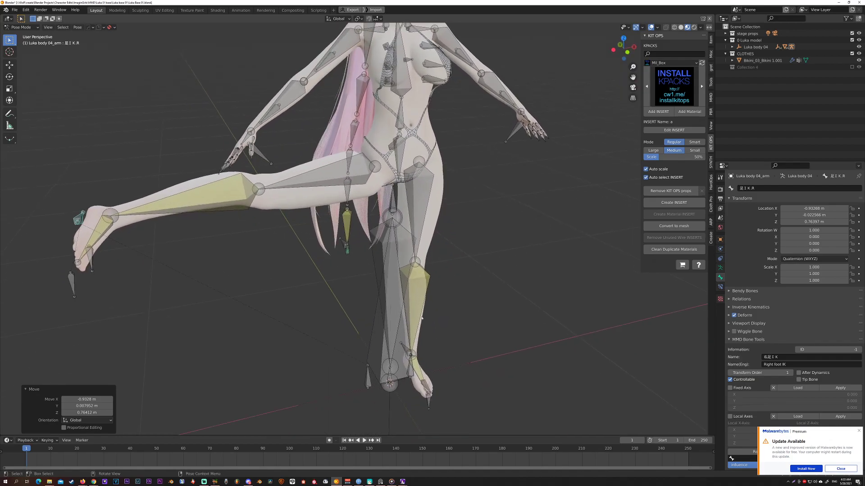
click(405, 350)
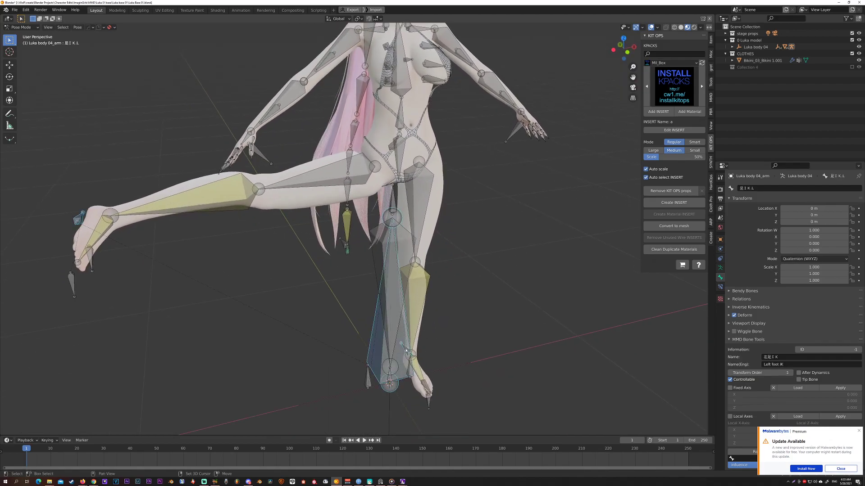
mouse_move(406, 351)
middle_down()
mouse_move(410, 332)
mouse_move(547, 225)
middle_up()
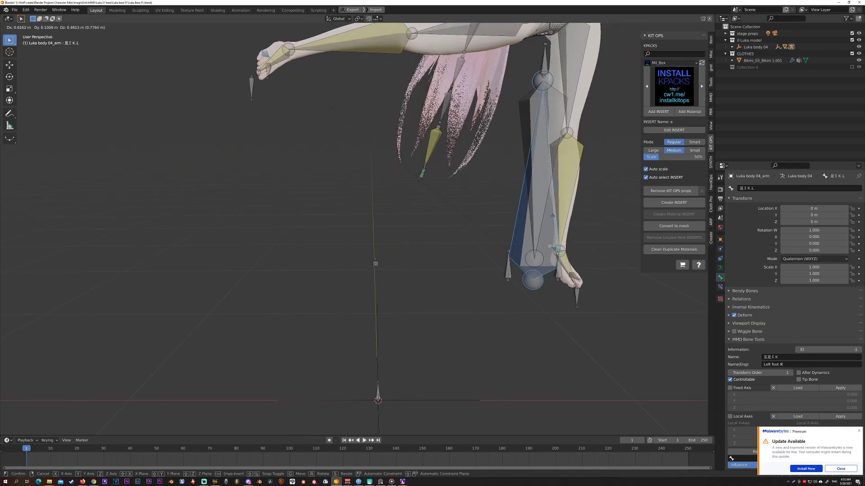
click(404, 325)
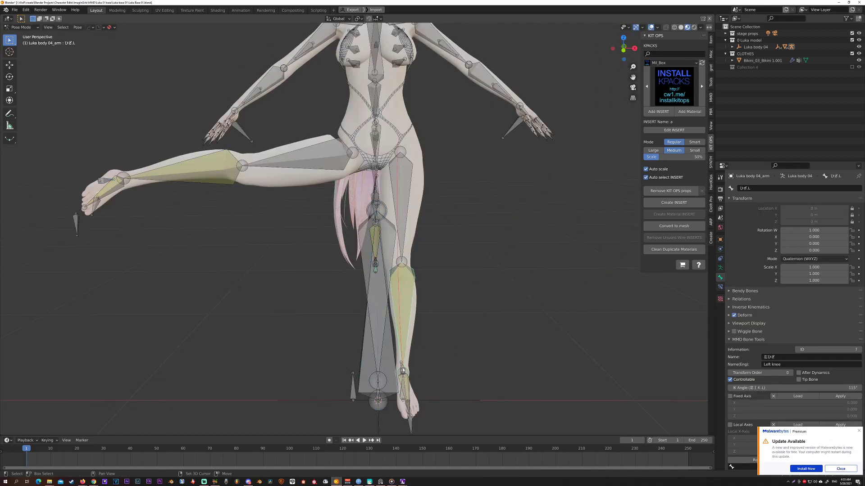
click(404, 370)
key(g)
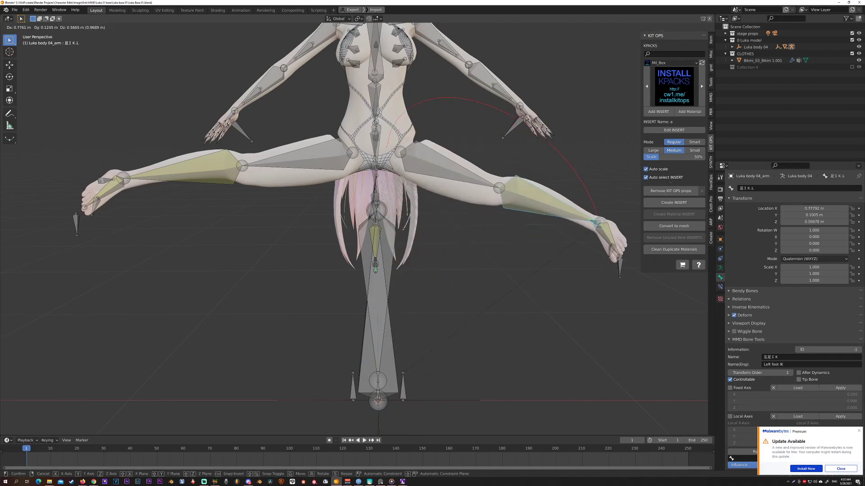
click(629, 202)
scroll(483, 198, up, 2)
scroll(482, 199, up, 3)
Begin rotating the Lower body bone, then cancel to leave it unrotated
middle_drag(483, 199, 483, 178)
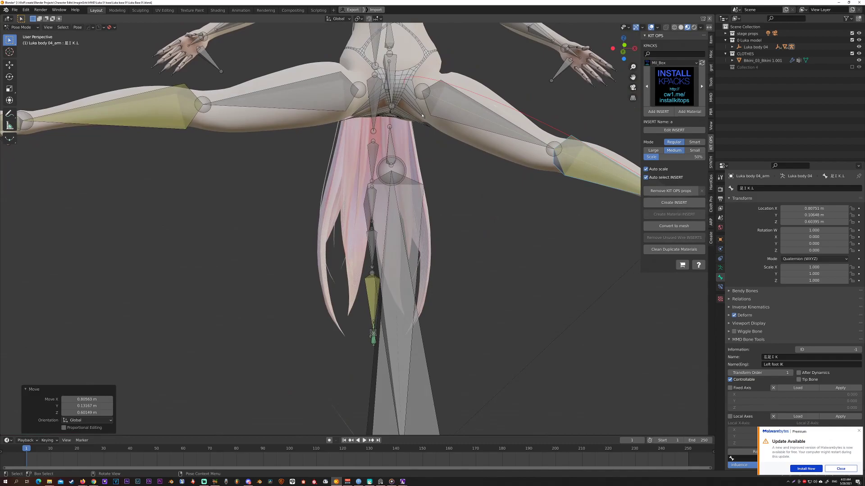
middle_drag(423, 116, 444, 145)
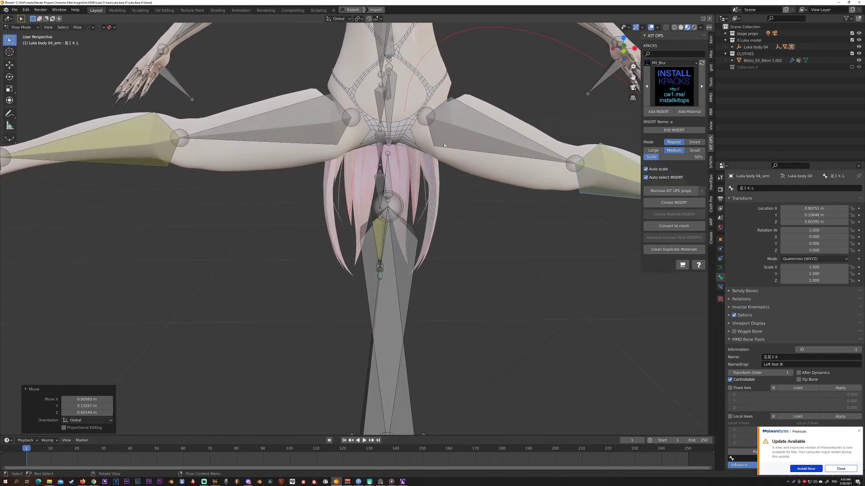
click(394, 87)
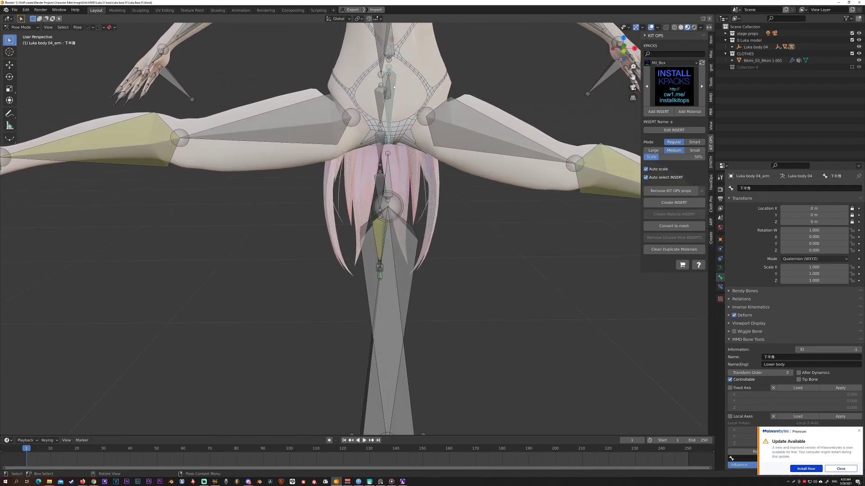
key(r)
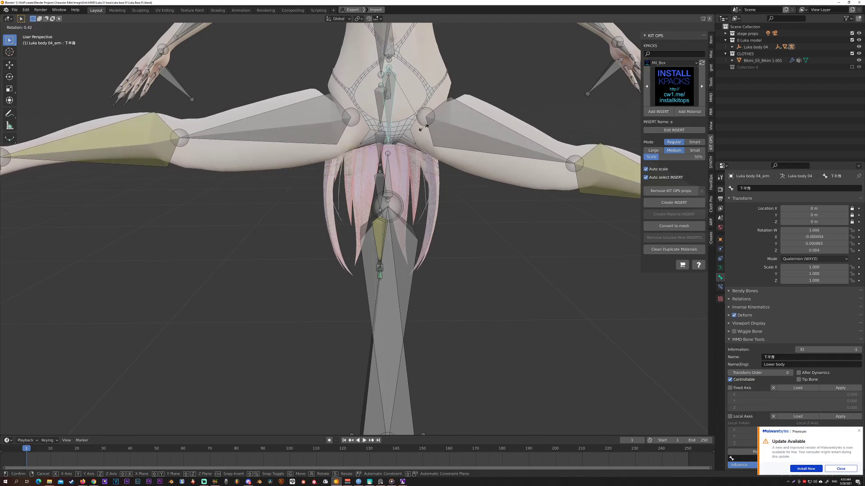
right_click(424, 130)
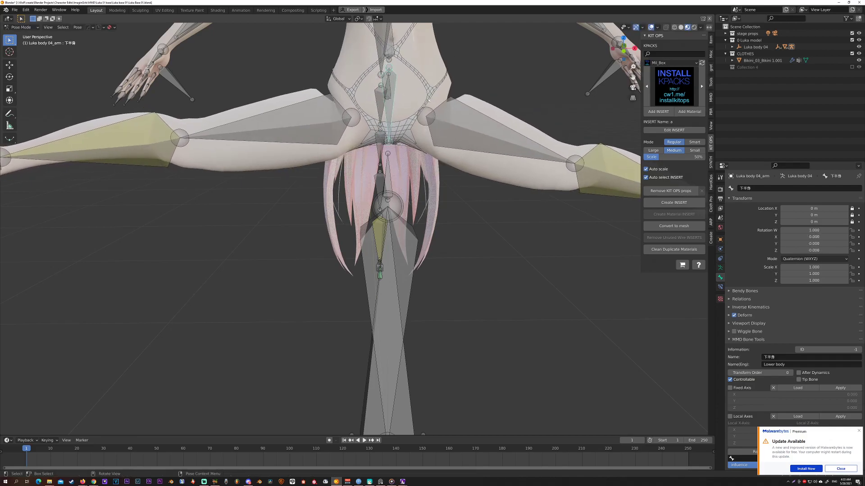
scroll(393, 148, down, 3)
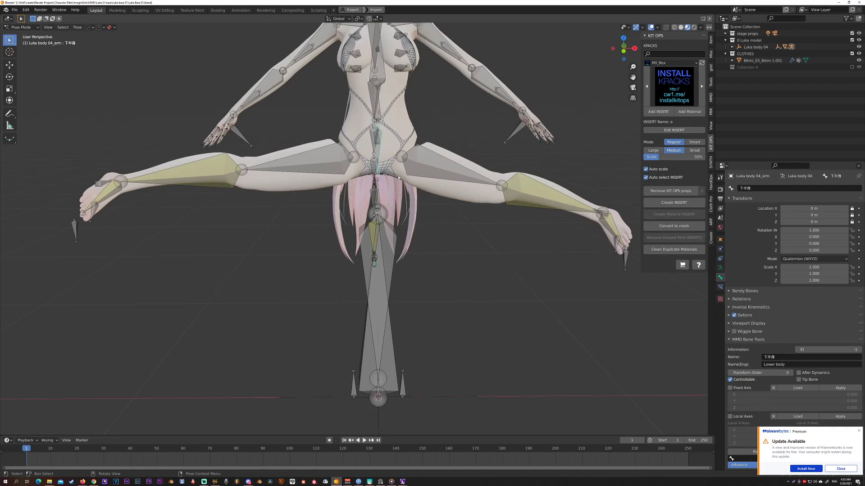
key(ctrl+Tab)
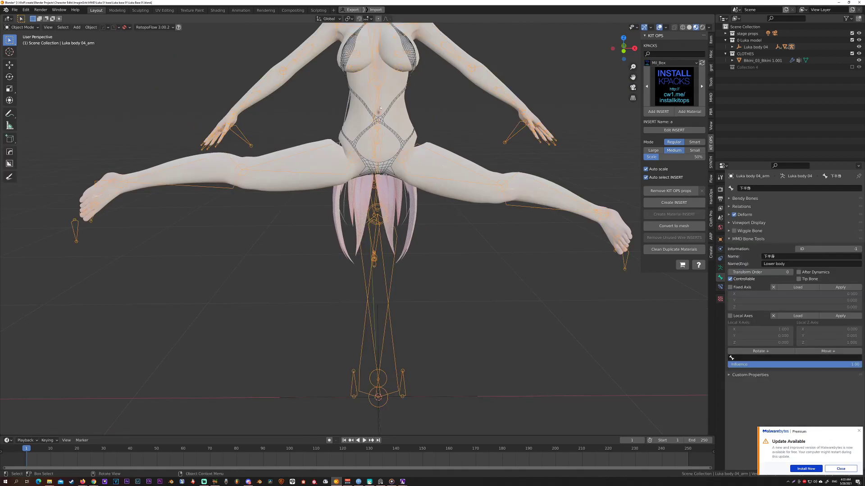
key(ctrl+Tab)
key(ctrl+Tab)
shift+click(380, 121)
key(ctrl+Tab)
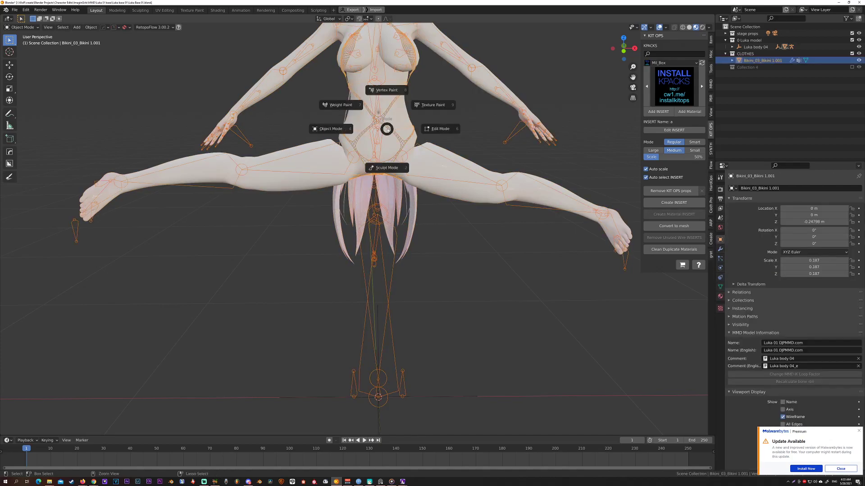
click(341, 105)
scroll(367, 203, up, 2)
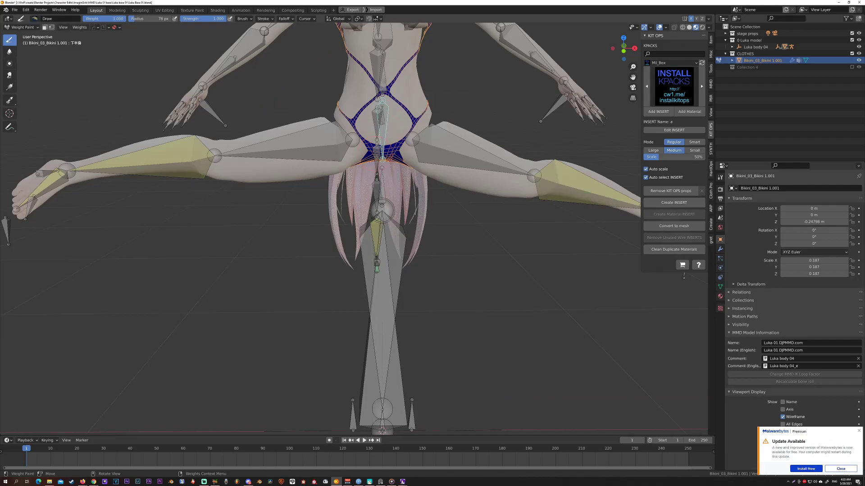
scroll(367, 256, up, 2)
scroll(365, 298, up, 2)
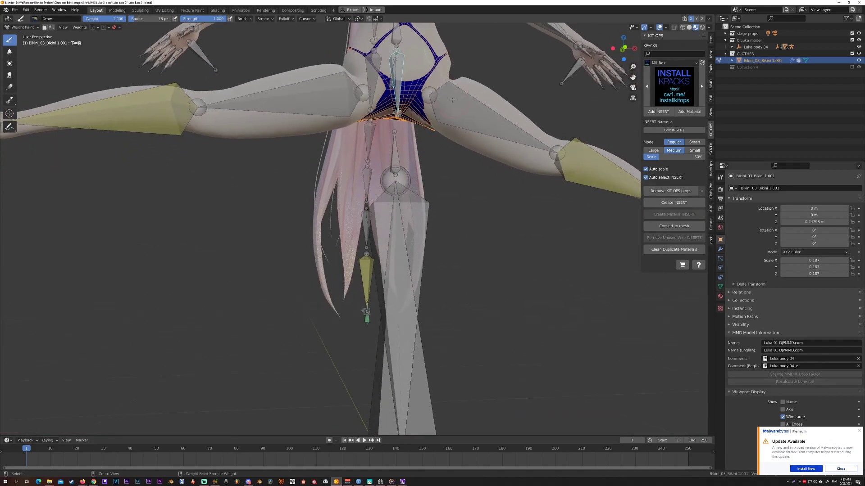
ctrl+click(454, 101)
ctrl+click(401, 60)
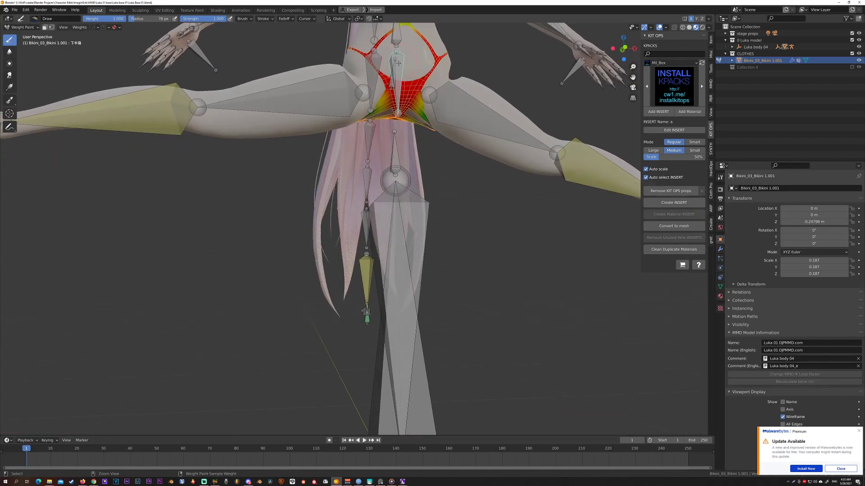
mouse_move(401, 61)
middle_down()
mouse_move(411, 96)
mouse_move(362, 169)
middle_up()
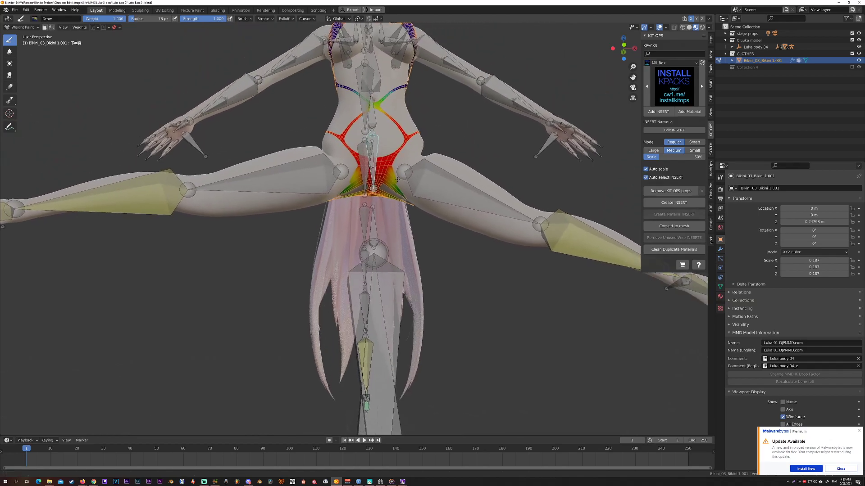
scroll(362, 169, up, 3)
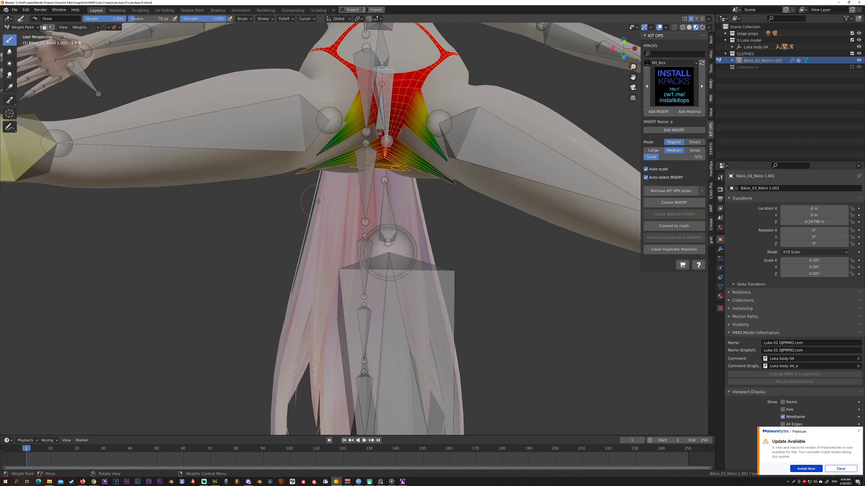
key(f)
click(340, 235)
mouse_move(338, 125)
mouse_down()
mouse_move(359, 135)
mouse_move(408, 131)
mouse_move(365, 162)
mouse_up()
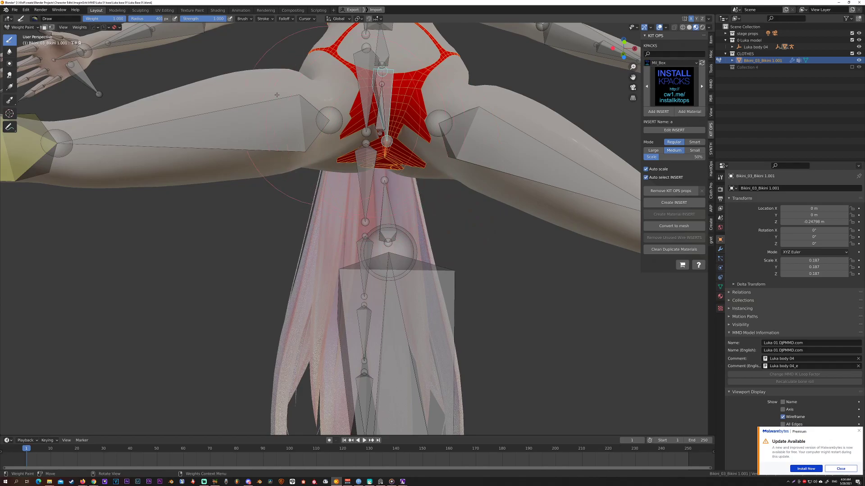
middle_drag(387, 252, 395, 228)
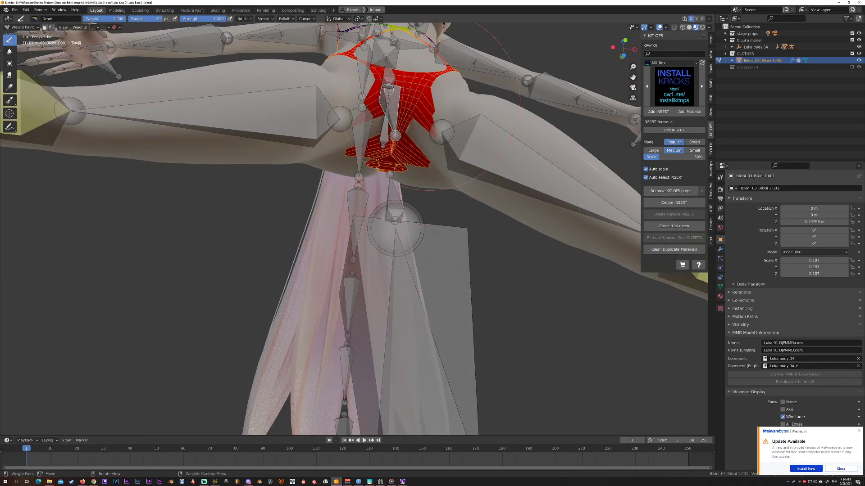
middle_drag(396, 229, 385, 281)
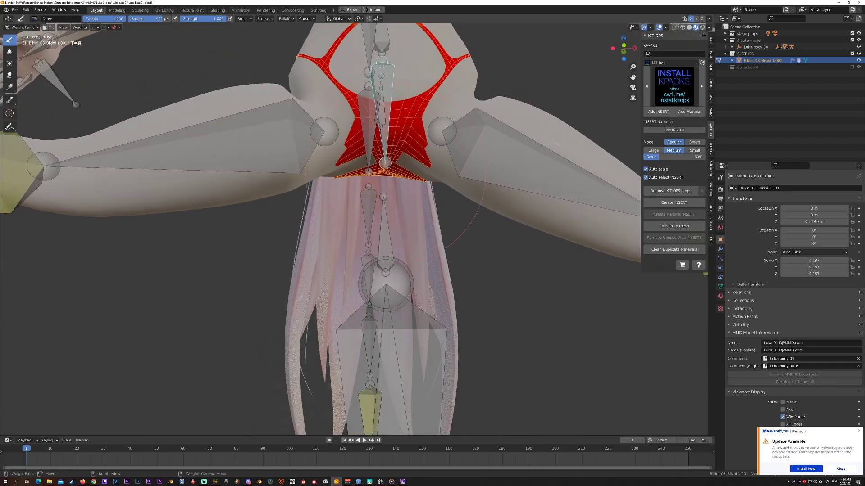
mouse_move(382, 203)
middle_down()
mouse_move(467, 203)
mouse_move(444, 184)
middle_up()
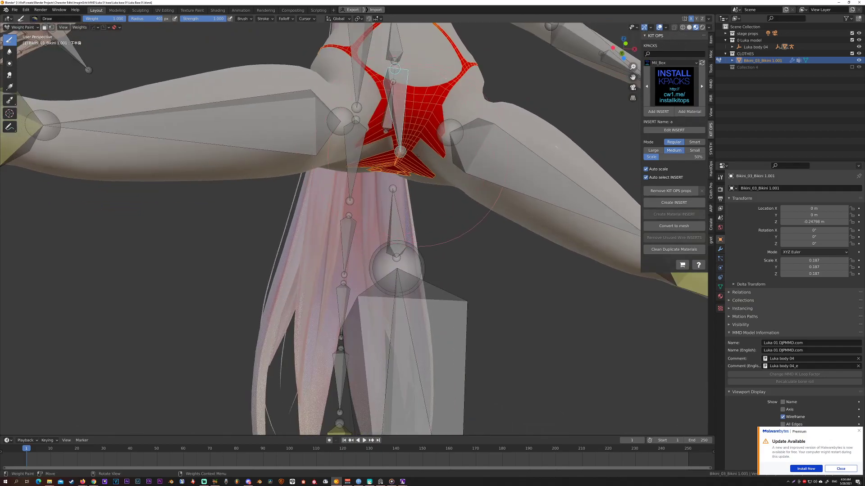
middle_drag(473, 230, 454, 175)
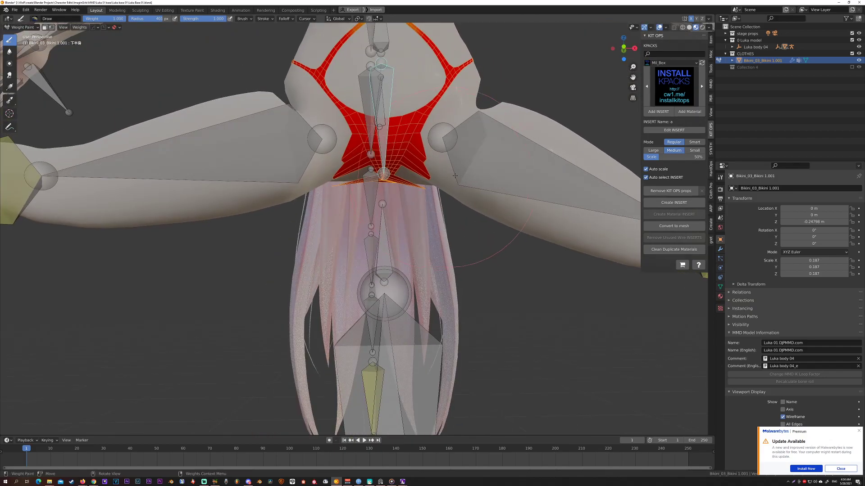
scroll(454, 176, down, 3)
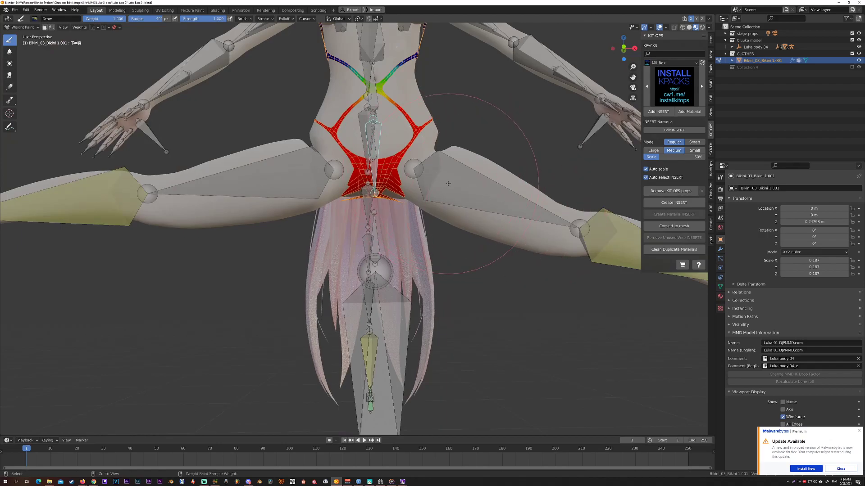
Show the thigh bone's bikini weights and orbit to confirm it has no influence
ctrl+click(447, 182)
scroll(448, 183, down, 3)
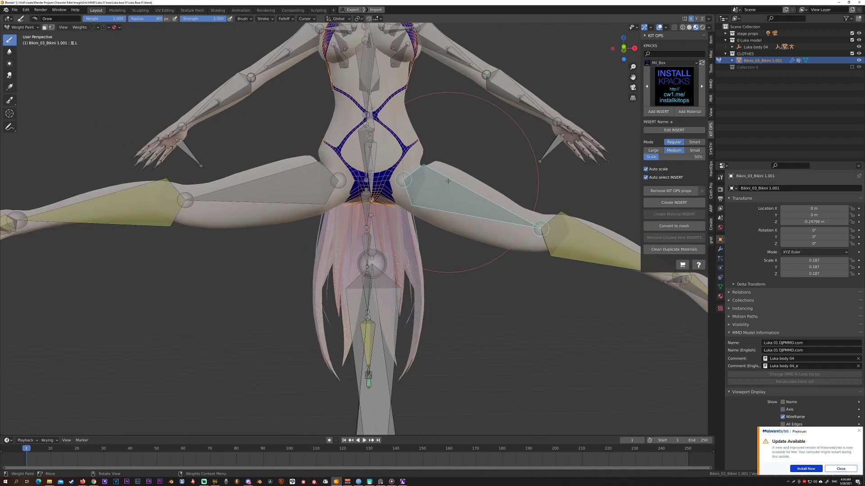
mouse_move(448, 183)
middle_down()
mouse_move(444, 150)
mouse_move(409, 173)
mouse_move(403, 166)
mouse_move(420, 174)
mouse_move(345, 171)
mouse_move(375, 172)
middle_up()
middle_drag(422, 191, 421, 192)
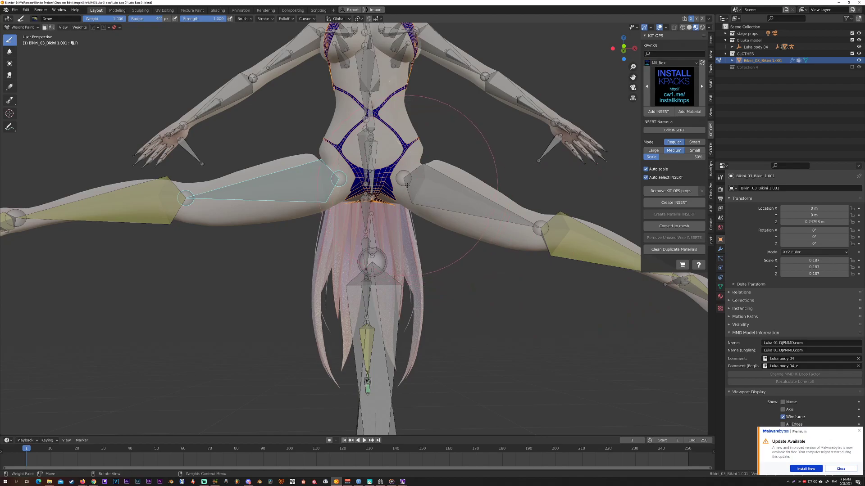
mouse_move(421, 192)
middle_down()
mouse_move(394, 178)
mouse_move(412, 208)
mouse_move(402, 204)
middle_up()
scroll(394, 178, down, 1)
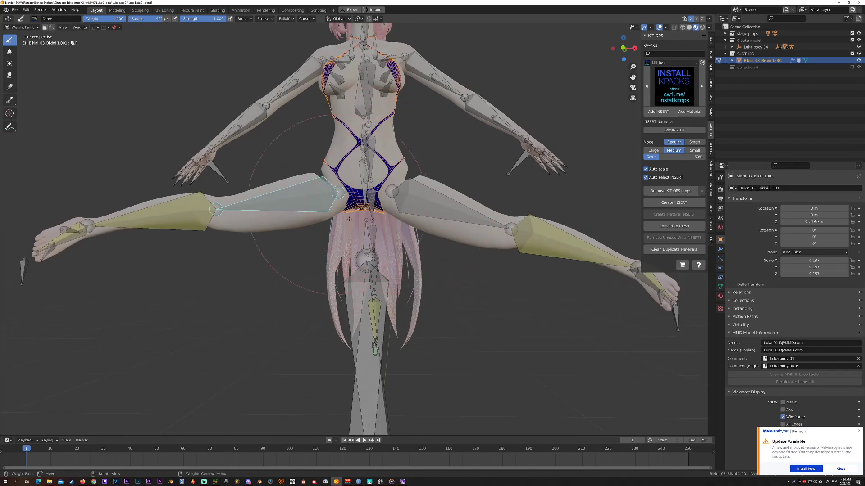
scroll(408, 203, down, 2)
scroll(407, 203, up, 2)
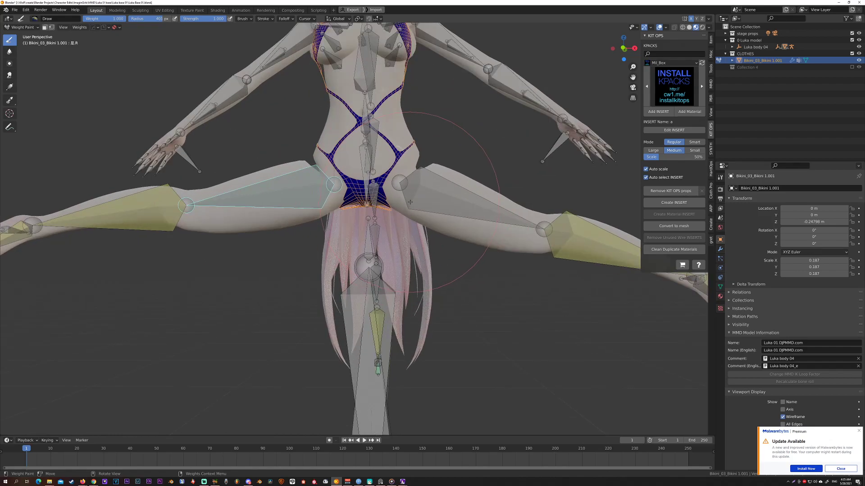
scroll(406, 184, down, 1)
scroll(409, 191, down, 1)
scroll(410, 192, up, 1)
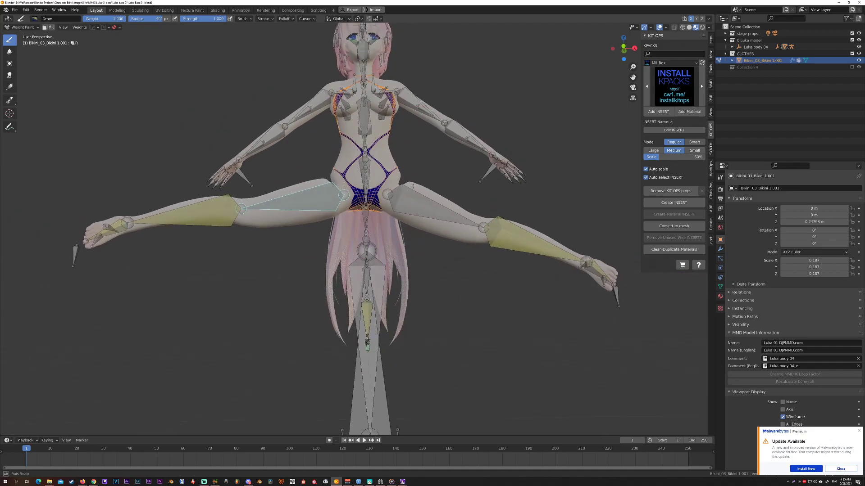
scroll(392, 202, down, 1)
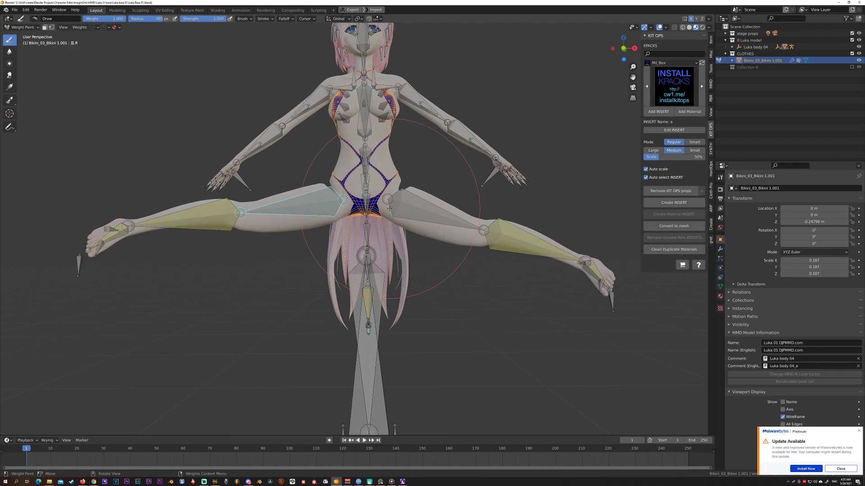
Clear all bone rotations back to rest pose and switch to Object Mode
key(a)
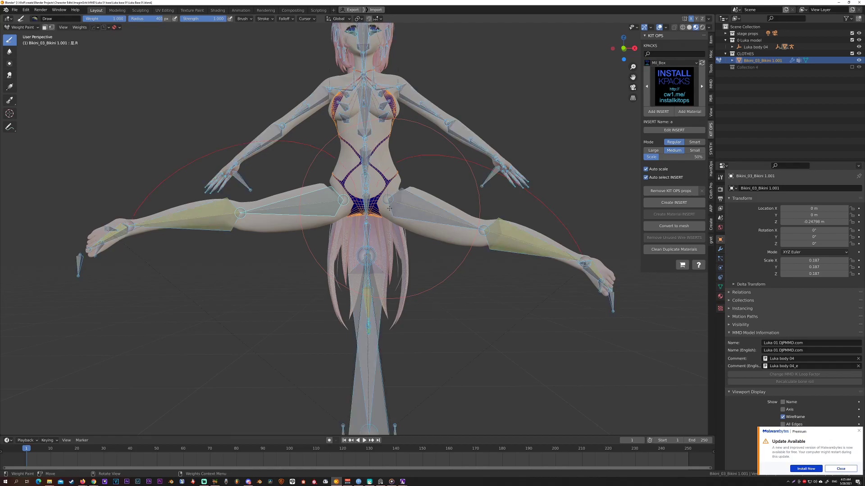
key(alt)
key(alt+r)
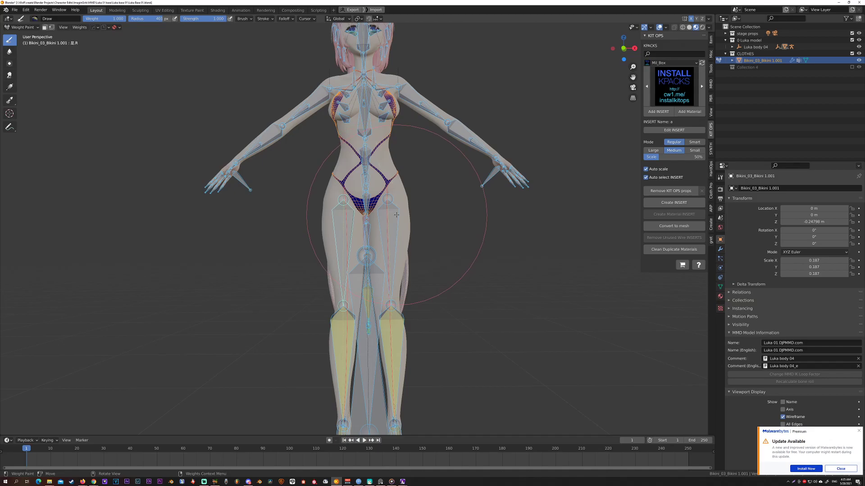
key(ctrl+Tab)
click(335, 216)
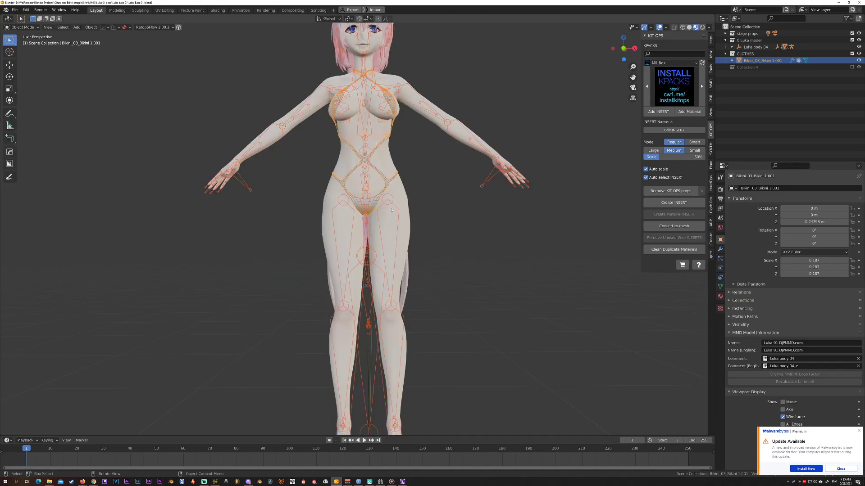
scroll(392, 210, down, 2)
middle_drag(391, 210, 401, 209)
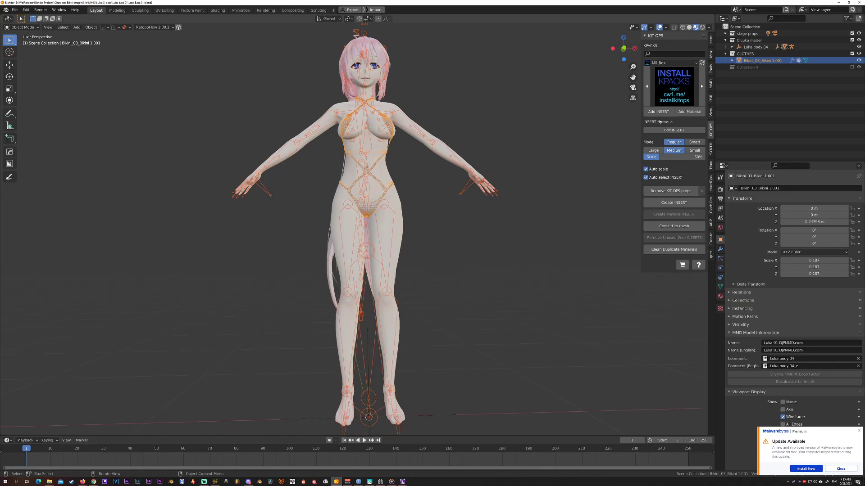
Export the model via MMD tools as Luka Base 01.pmx into the Test folder at scale 12.5
click(711, 85)
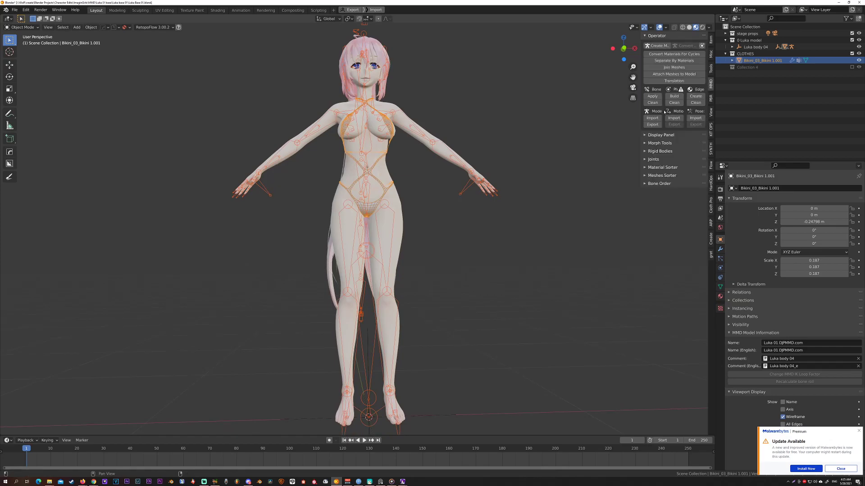
click(653, 125)
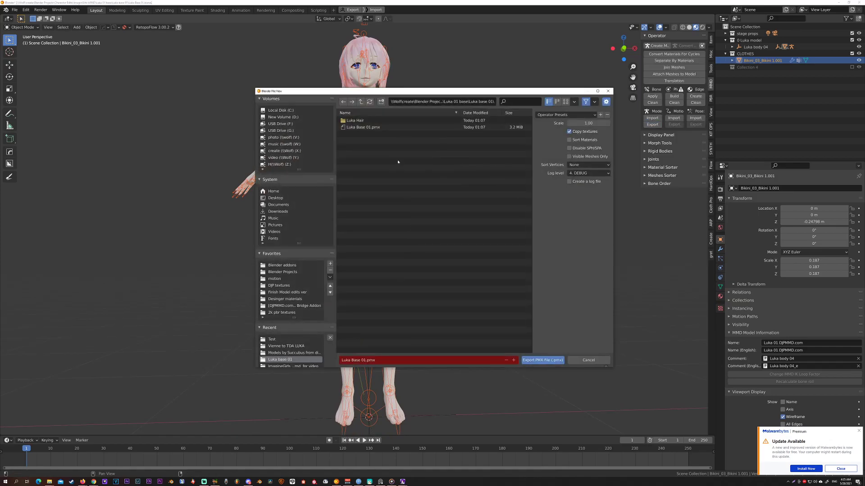
click(361, 101)
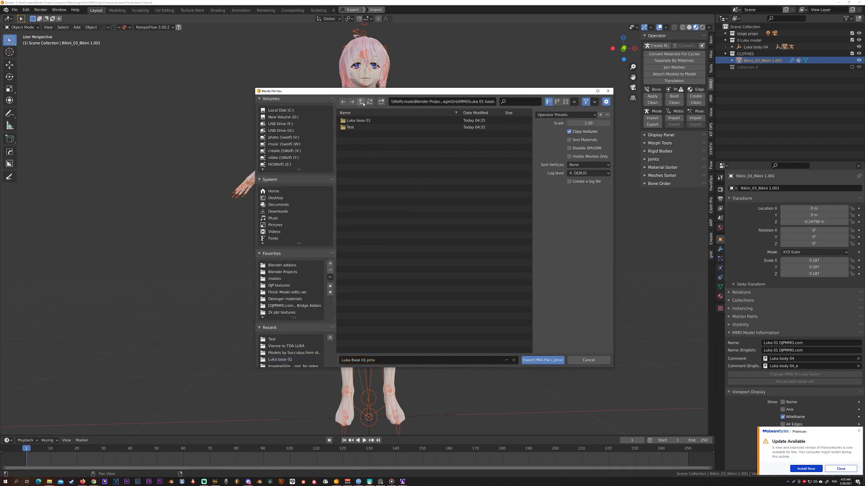
click(350, 127)
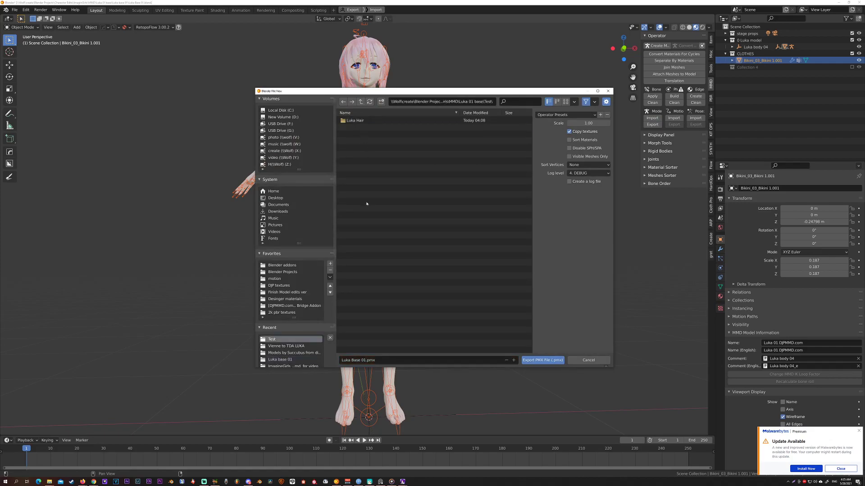
click(588, 123)
text(1.0)
click(533, 360)
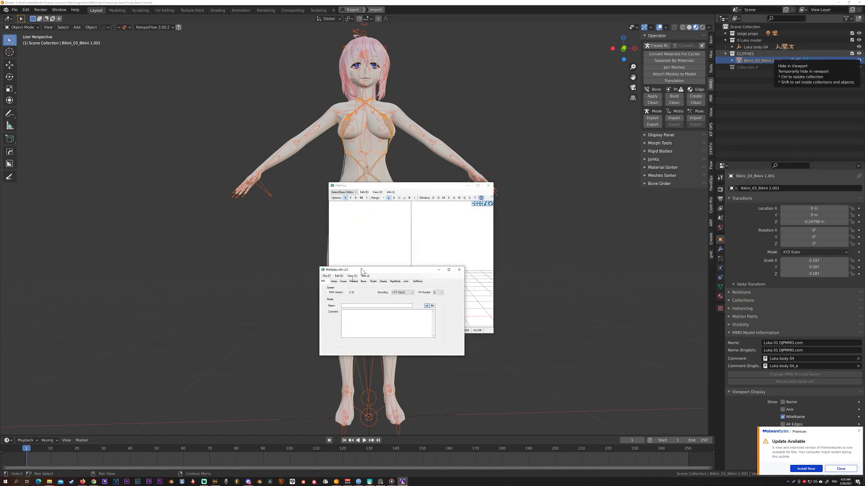
Enlarge the PMXView window and load the exported Luka PMX, accepting the Adjust Size dialog
drag(360, 266, 364, 323)
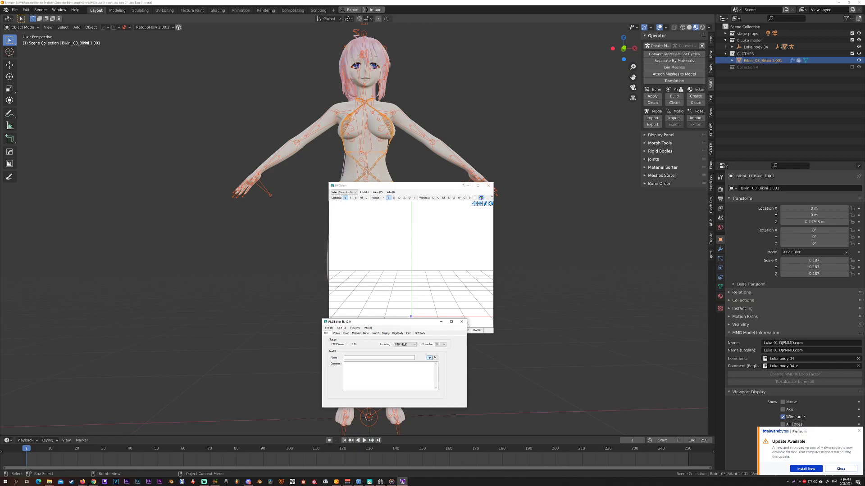
drag(453, 183, 475, 99)
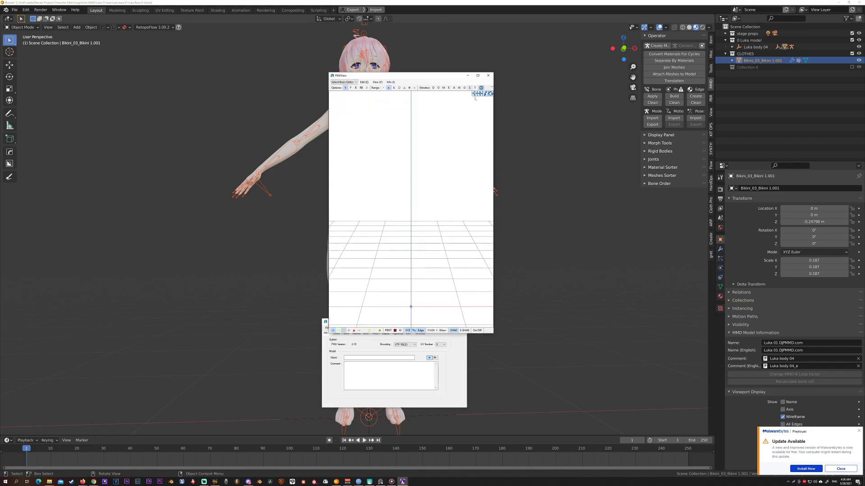
drag(493, 133, 600, 134)
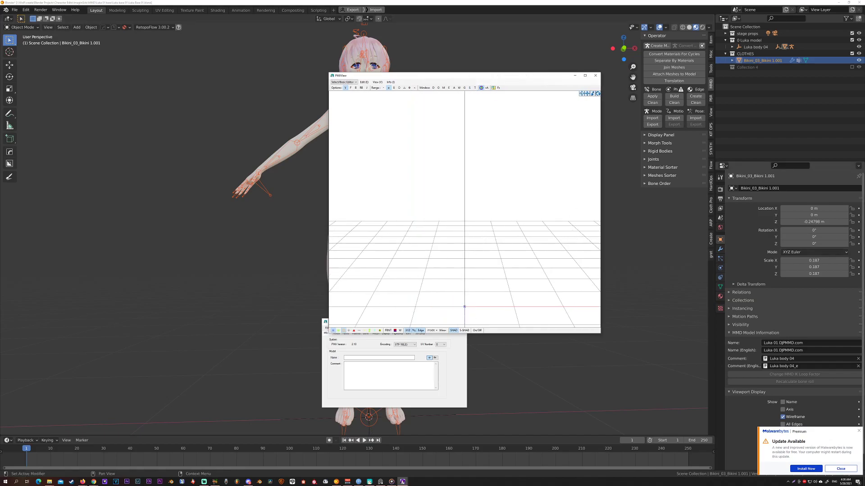
click(49, 482)
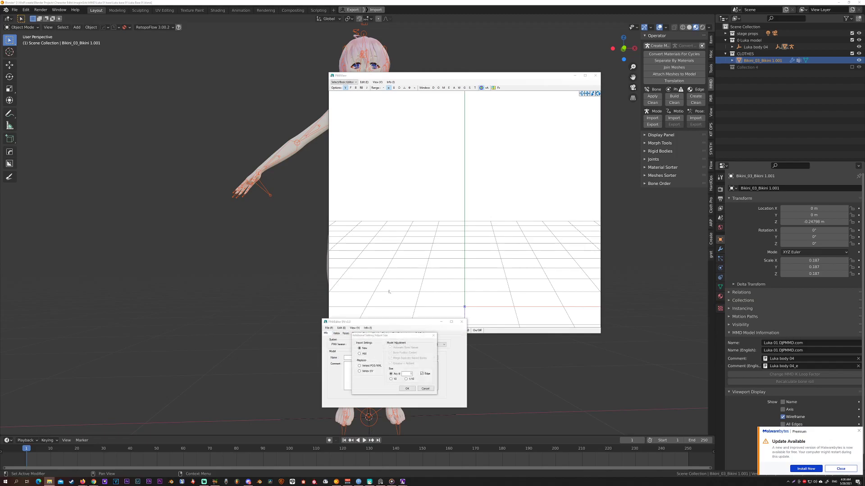
click(407, 388)
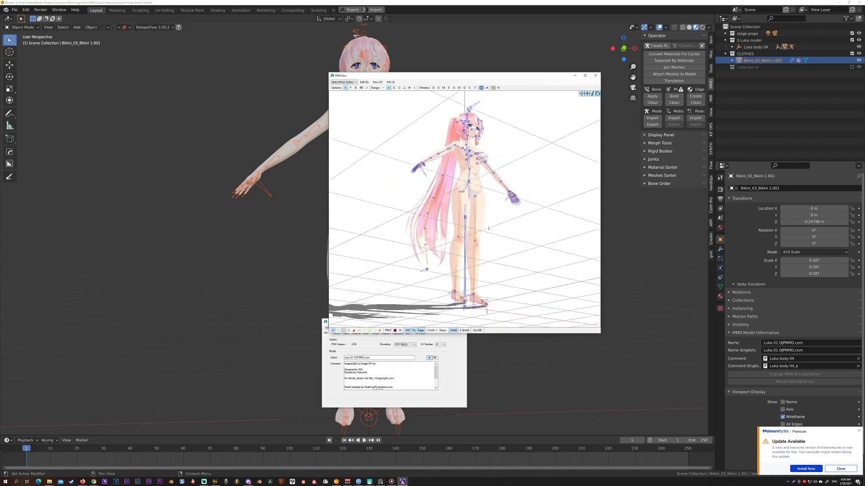
Bring the PMX editor forward, show its bone list and place it beside the viewer
mouse_move(439, 223)
right_down()
mouse_move(487, 231)
mouse_move(480, 234)
right_up()
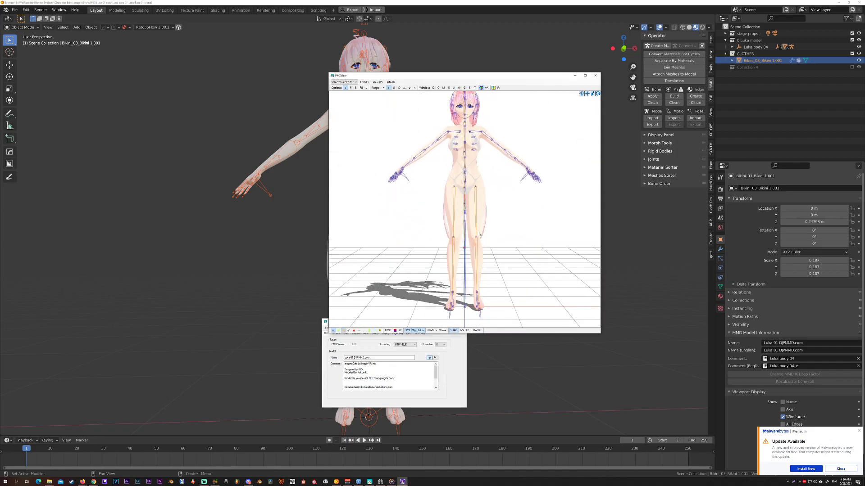
click(443, 382)
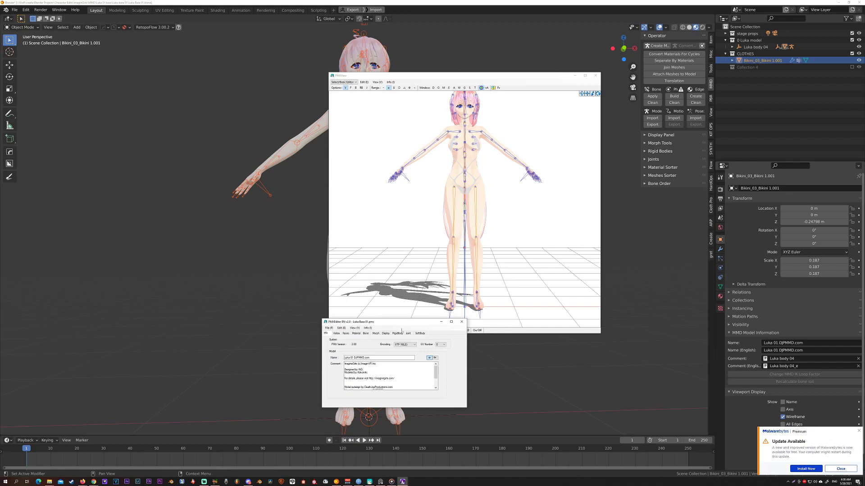
click(366, 334)
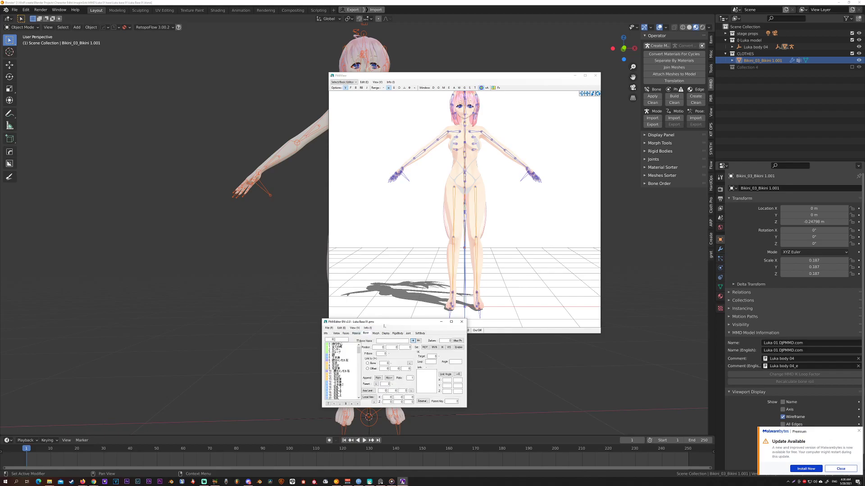
drag(393, 323, 303, 333)
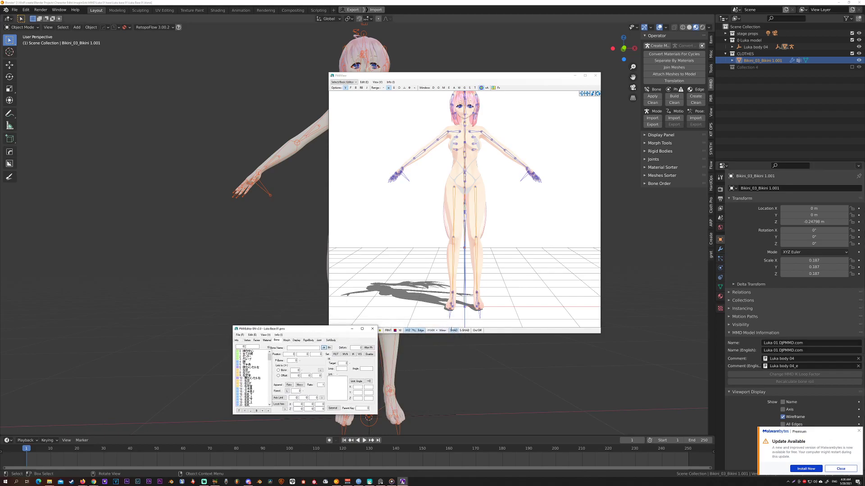
Switch the PMXView preview display mode to Weight (D)
click(442, 330)
click(442, 331)
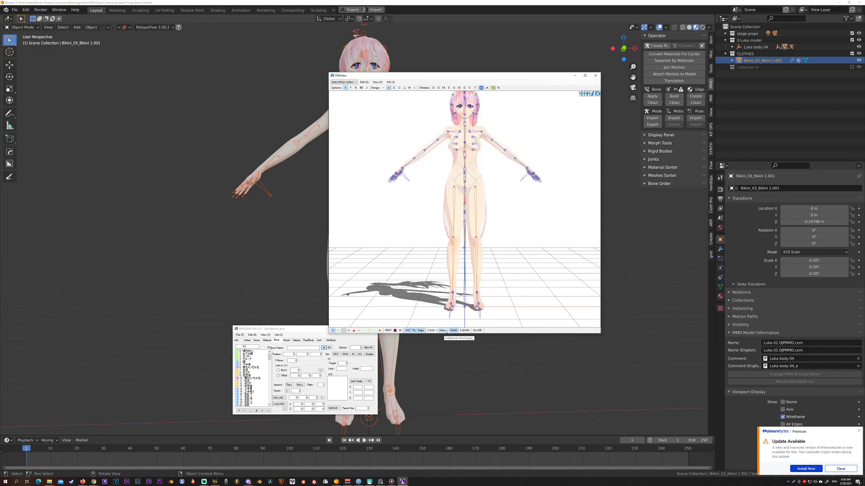
click(431, 330)
click(433, 331)
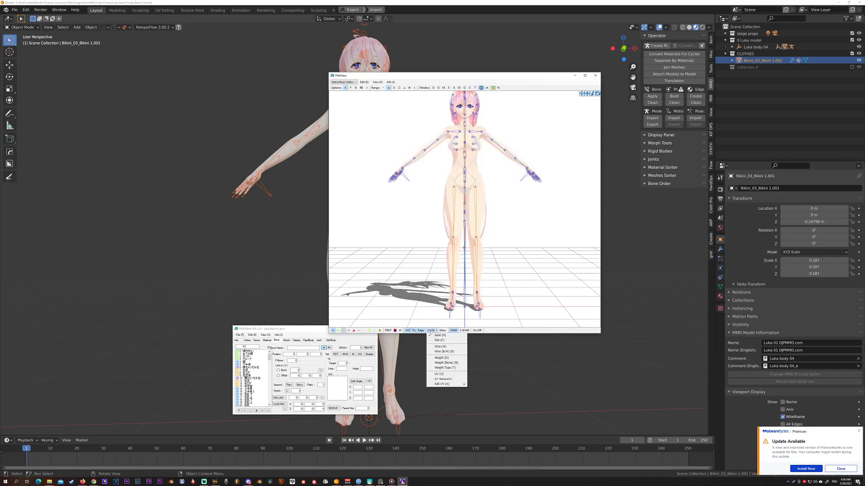
click(440, 358)
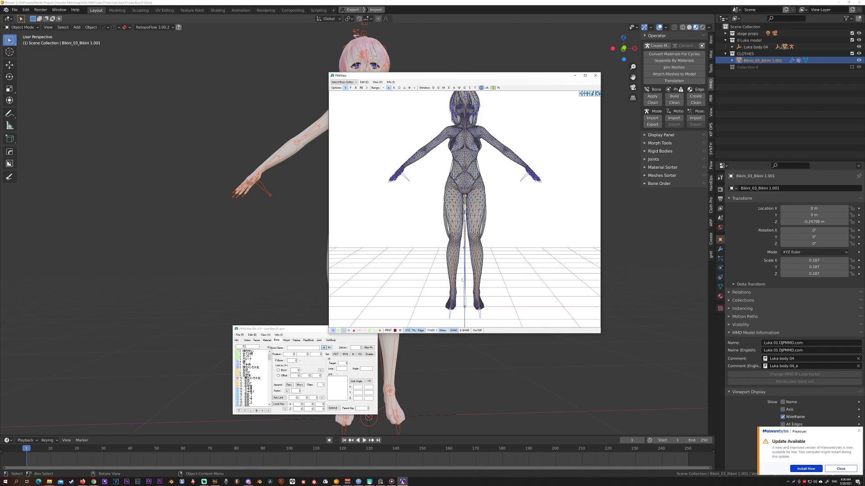
Step down the bone list to view thigh, lower leg and ankle weight highlights
drag(308, 331, 357, 293)
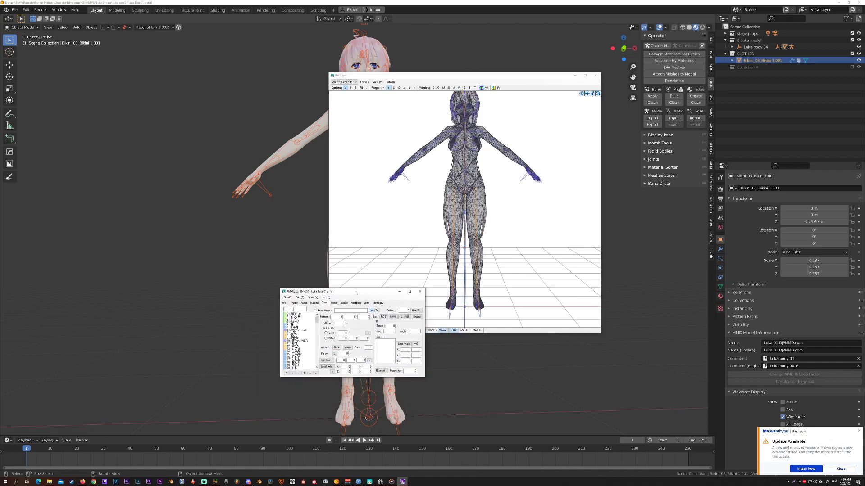
click(298, 314)
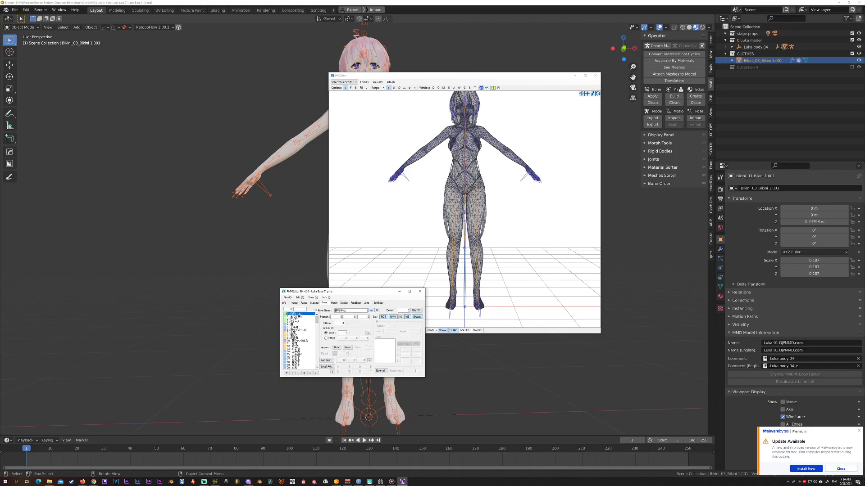
key(Down)
key(Down)
key(Down)
key(Down)
key(Down)
key(Down)
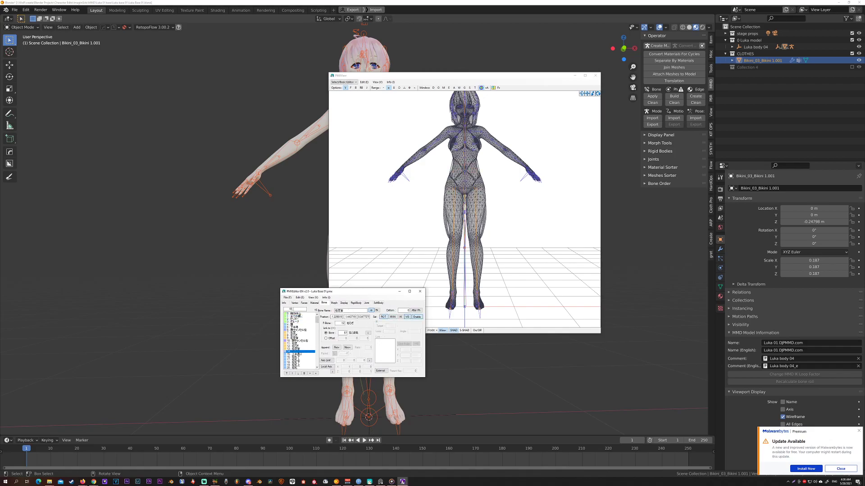
key(Down)
key(Down)
key(Down)
key(Down)
key(Down)
key(Down)
key(Down)
key(Down)
key(Down)
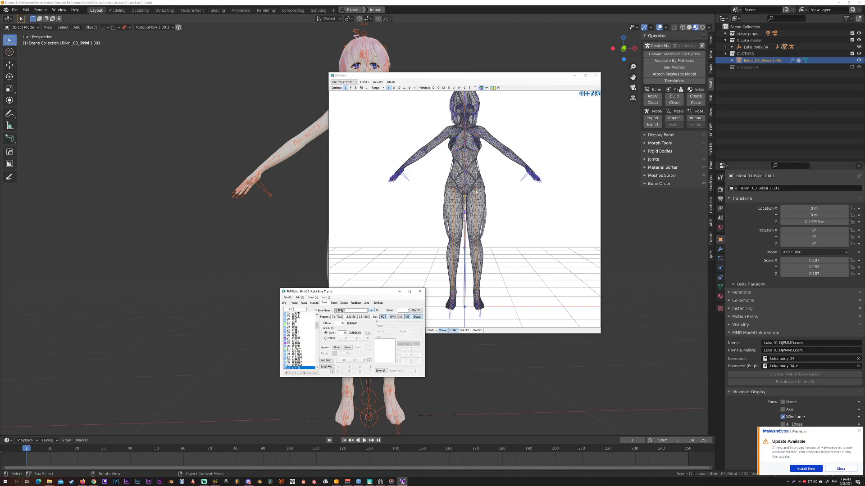
key(Down)
key(Down)
key(Down)
key(Down)
key(Down)
key(Down)
key(Down)
key(Down)
key(Down)
key(Down)
key(Down)
key(Down)
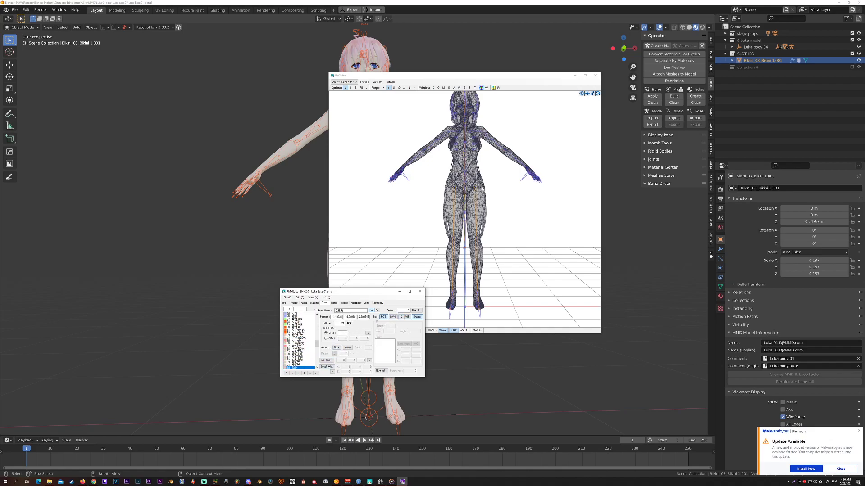
key(Down)
key(Down)
key(Down)
key(Down)
key(Down)
key(Down)
key(Down)
key(Down)
key(Down)
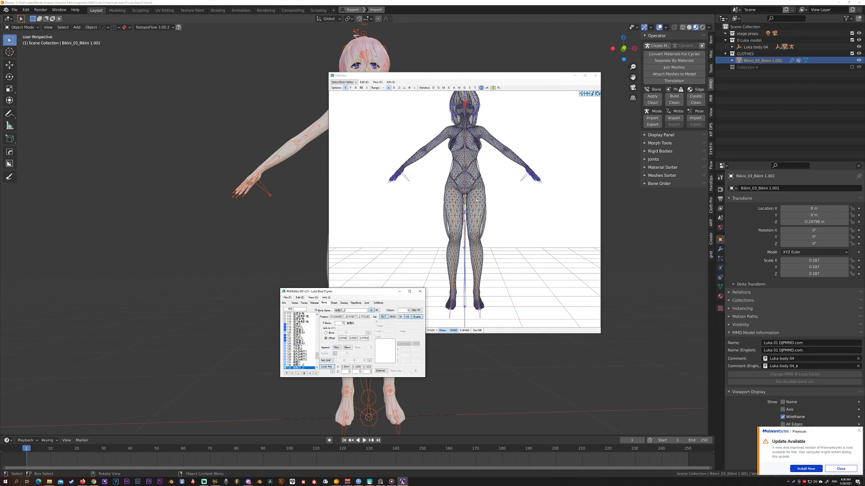
key(Up)
key(Up)
key(Up)
key(Up)
key(Up)
key(Up)
key(Up)
key(Up)
key(Up)
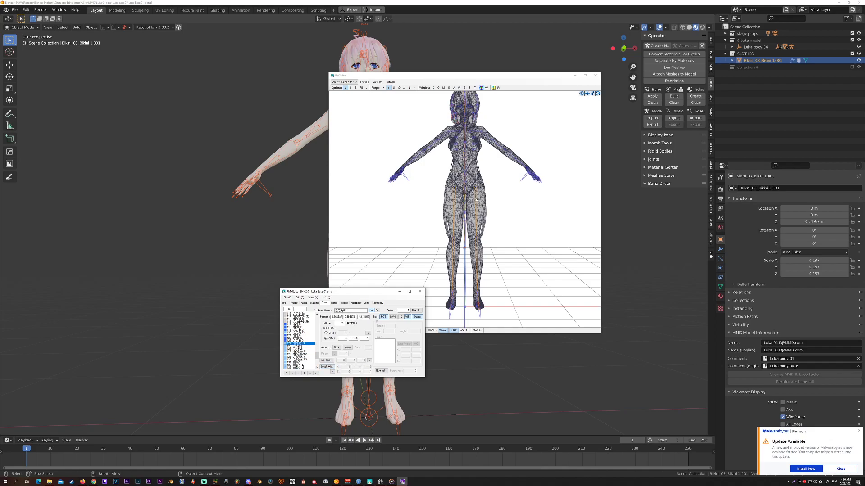
key(Up)
key(Up)
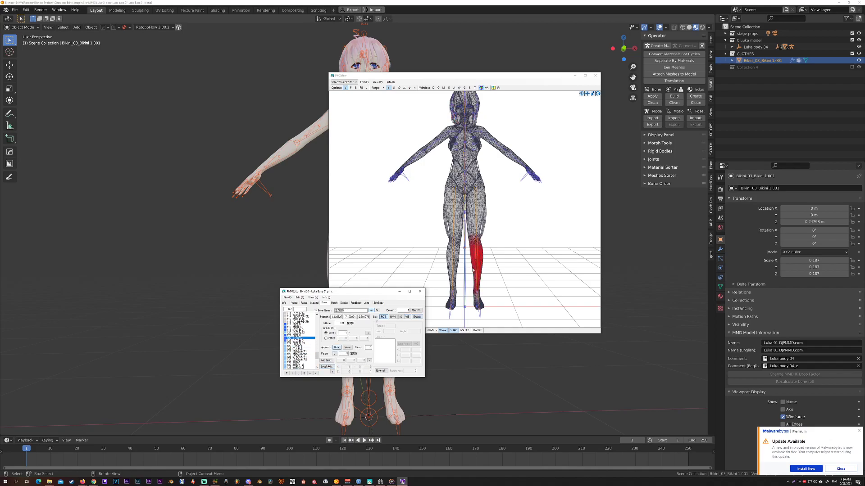
key(Up)
key(Down)
key(Down)
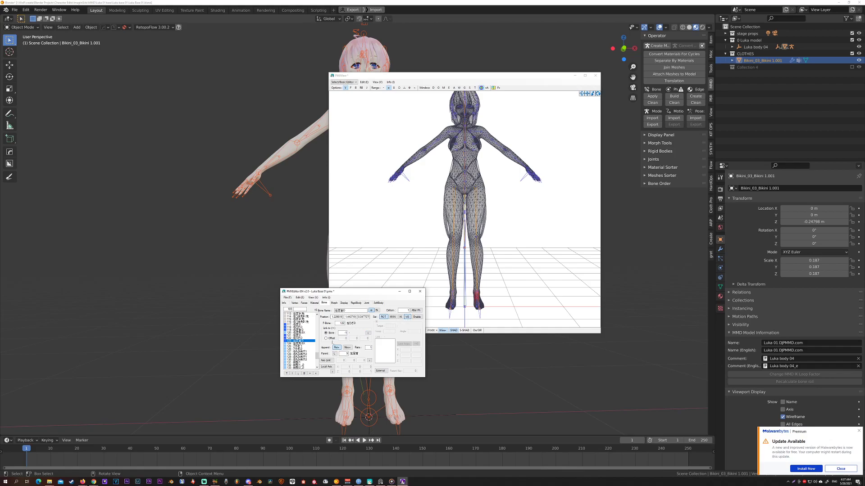
Step back through ankle 右足首D, toe 右足先EX, knee 右ひざD and thigh weights
key(Up)
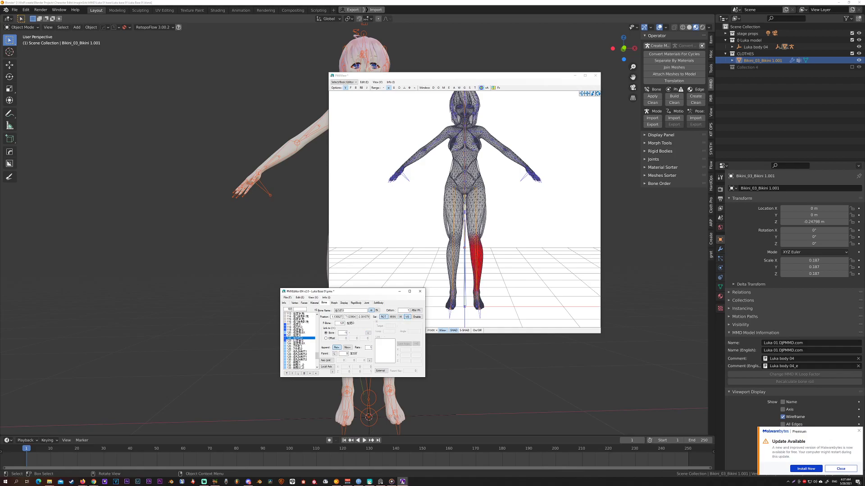
key(Up)
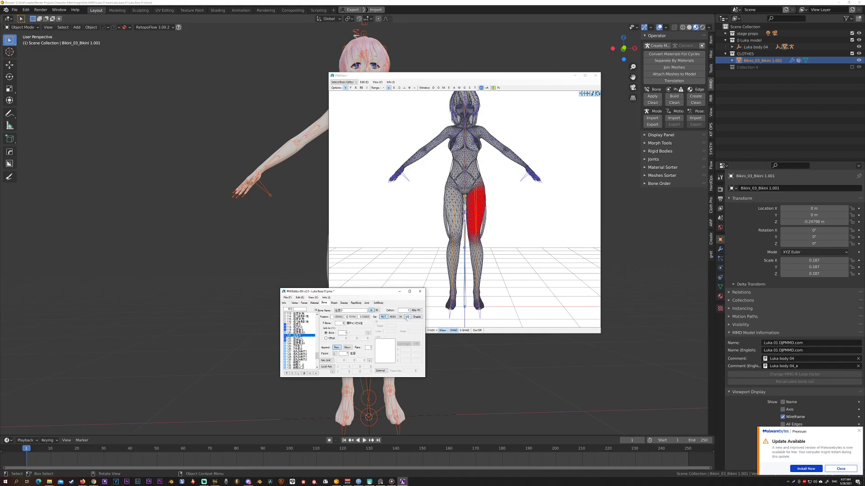
key(Up)
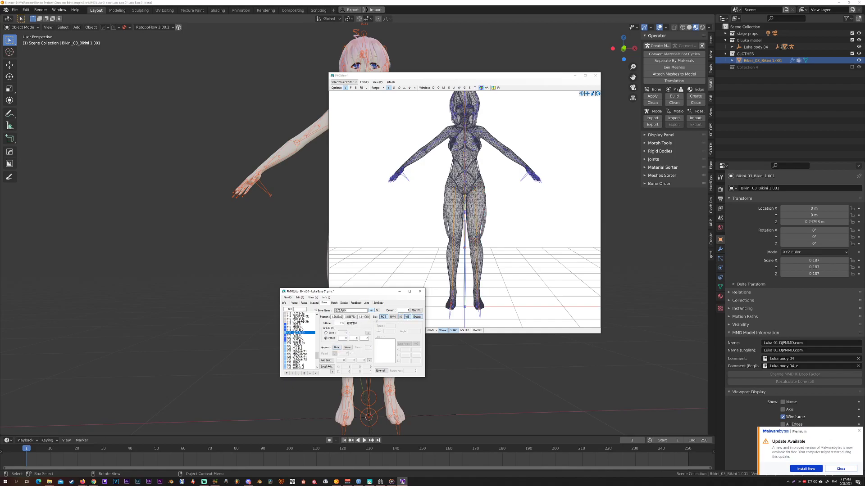
key(Up)
key(Down)
key(Up)
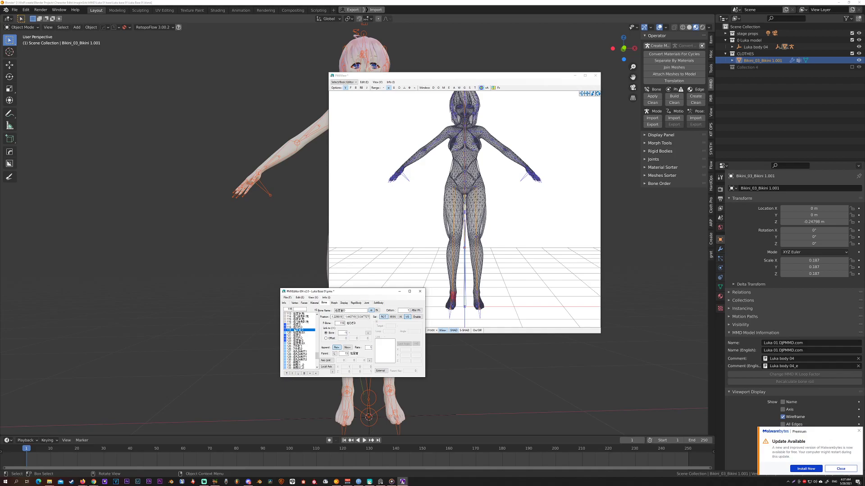
key(Up)
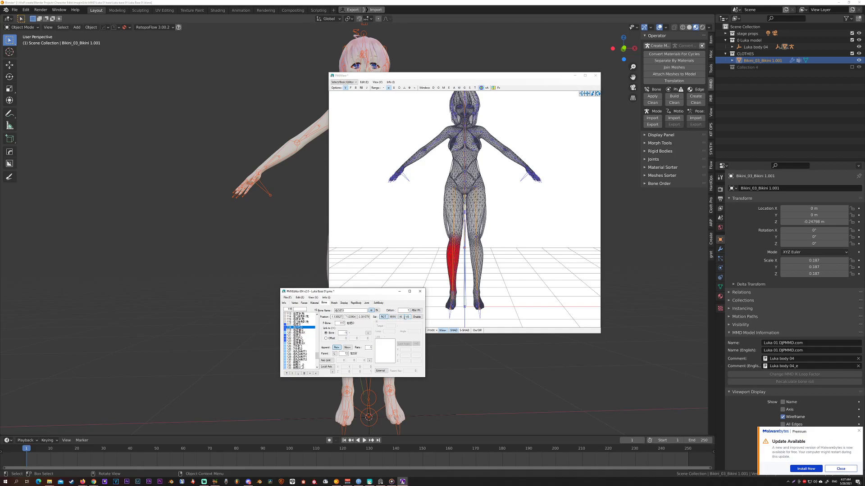
key(Up)
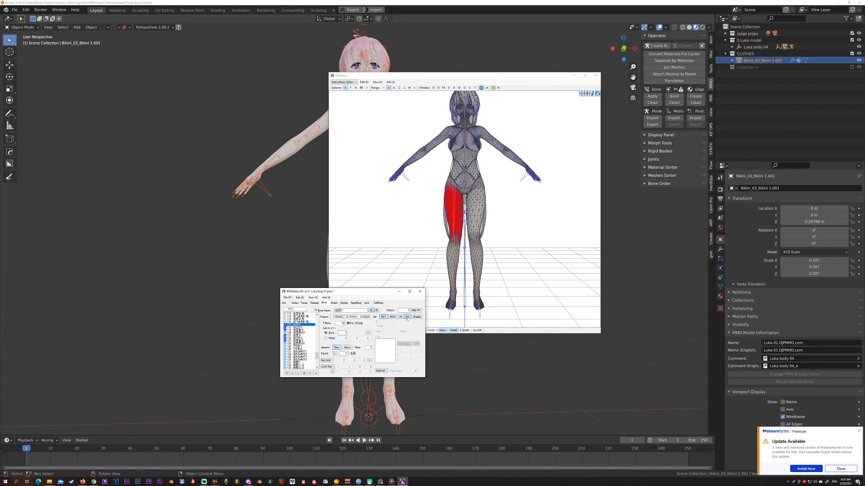
Flick between leg bones toward the ankle and continue down to the hip bones
key(Down)
key(Up)
key(Down)
key(Down)
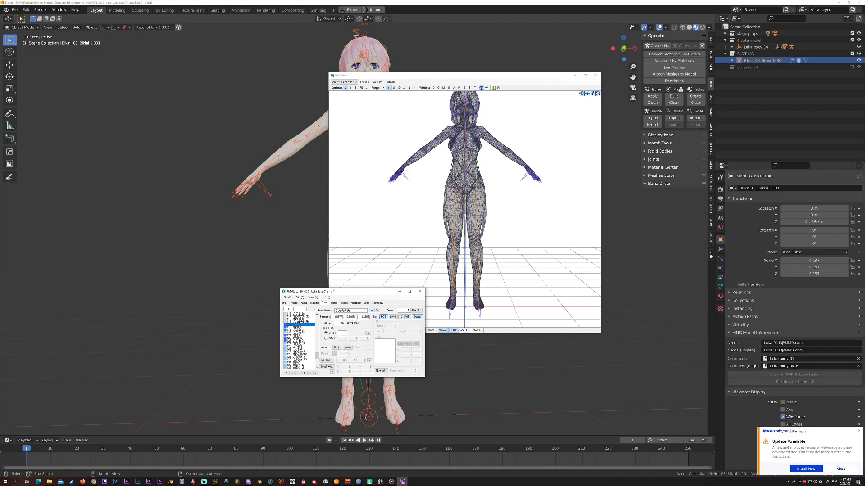
key(Up)
key(Down)
key(Down)
key(Down)
key(Down)
key(Down)
key(Down)
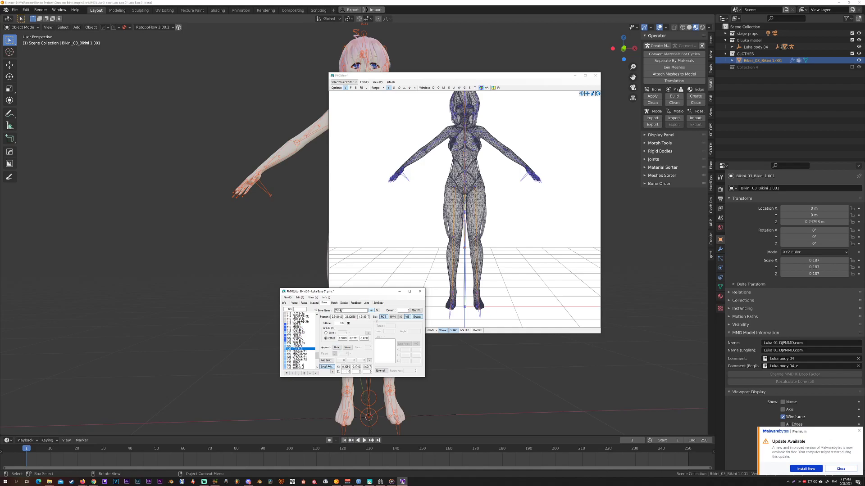
key(Down)
key(Down)
key(Down)
key(Down)
key(Down)
key(Down)
key(Down)
key(Down)
key(Down)
key(Down)
key(Down)
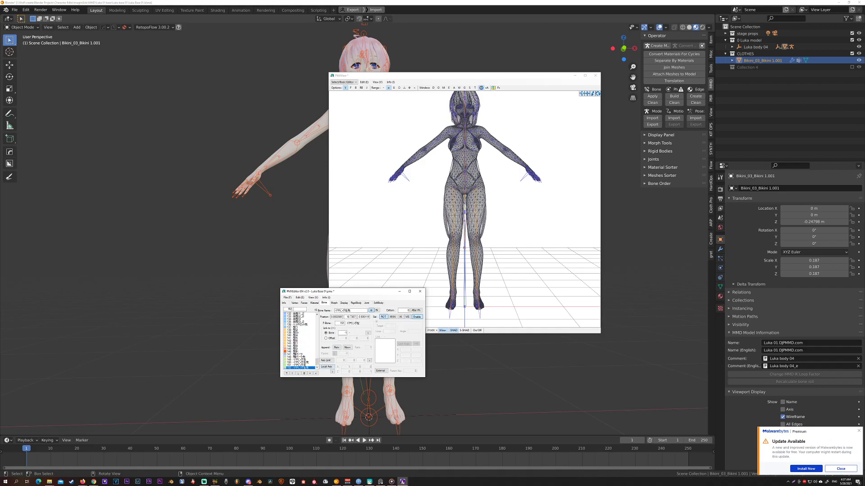
key(Down)
key(Down)
key(Down)
Start Save As reusing Luka Base 01.pmx and delete the end of the file name
click(297, 343)
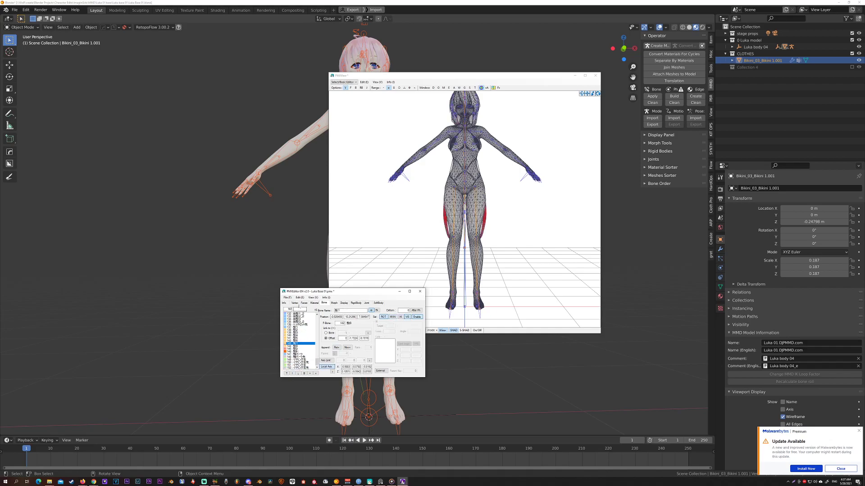
click(287, 298)
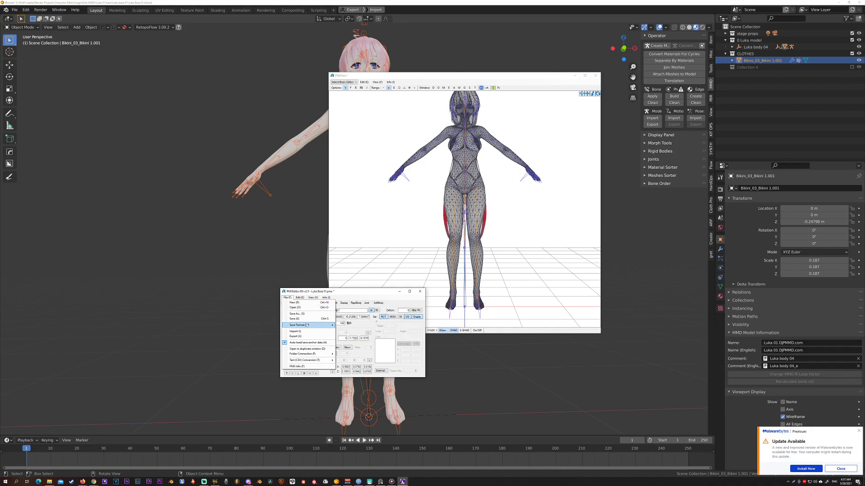
click(305, 317)
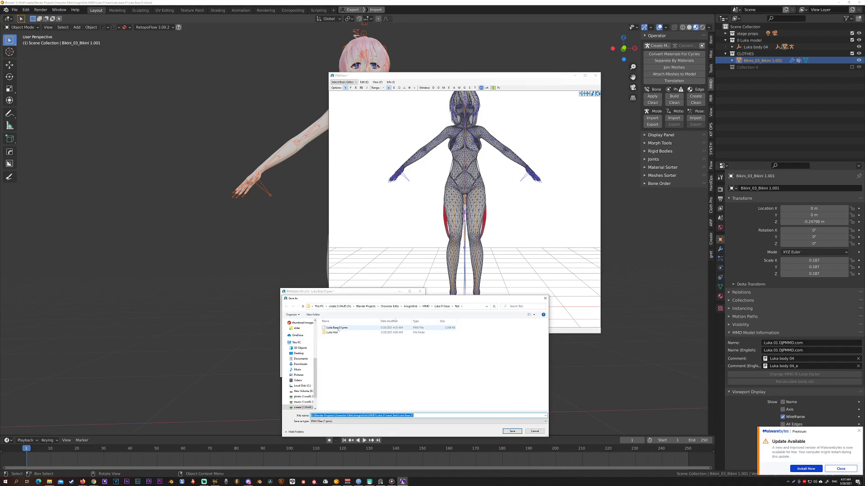
click(337, 328)
click(328, 416)
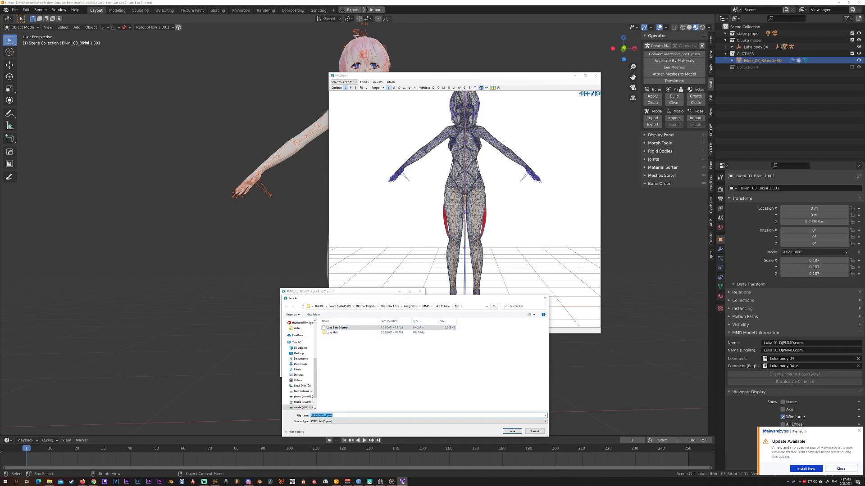
drag(333, 415, 325, 415)
key(BackSpace)
key(BackSpace)
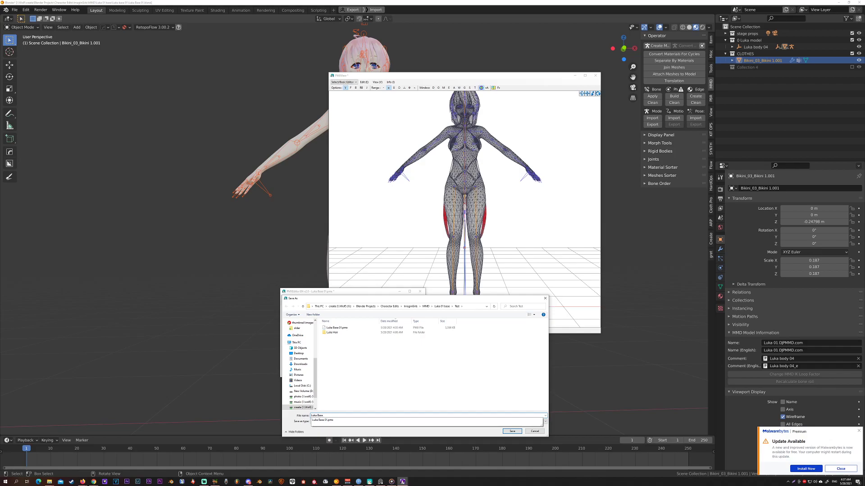
text(bi)
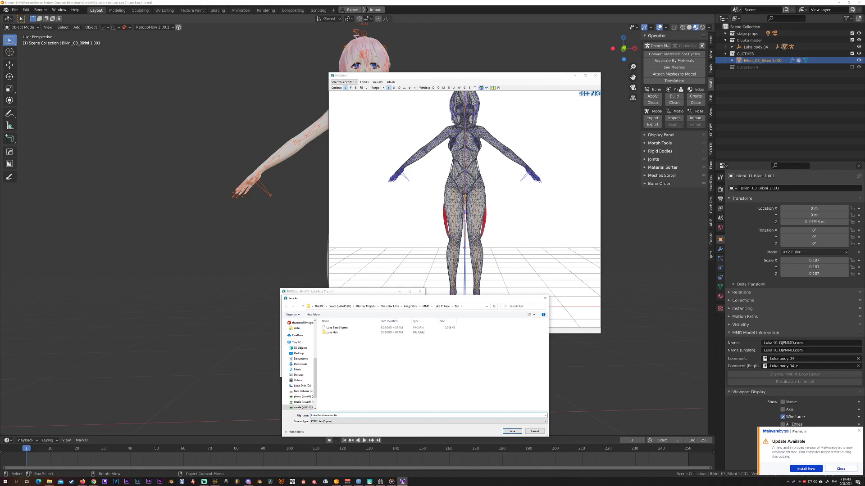
Save the model as Luka Base bone vis fix.pmx and return to Blender
key(Return)
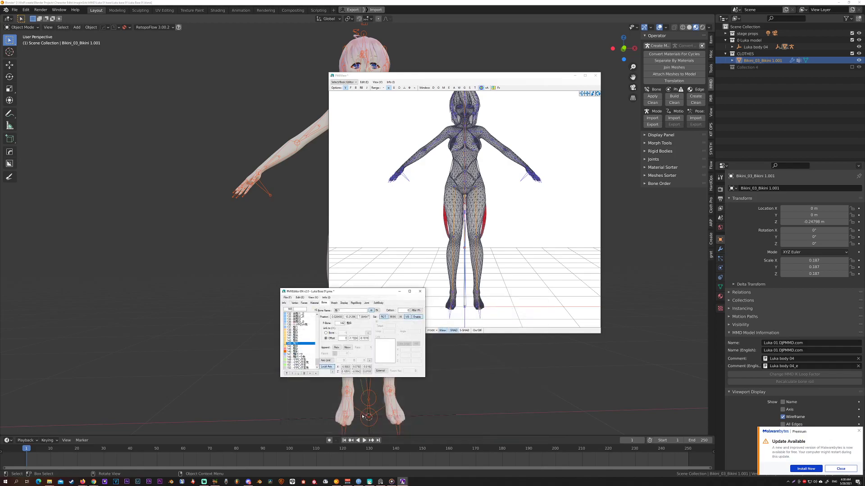
click(464, 375)
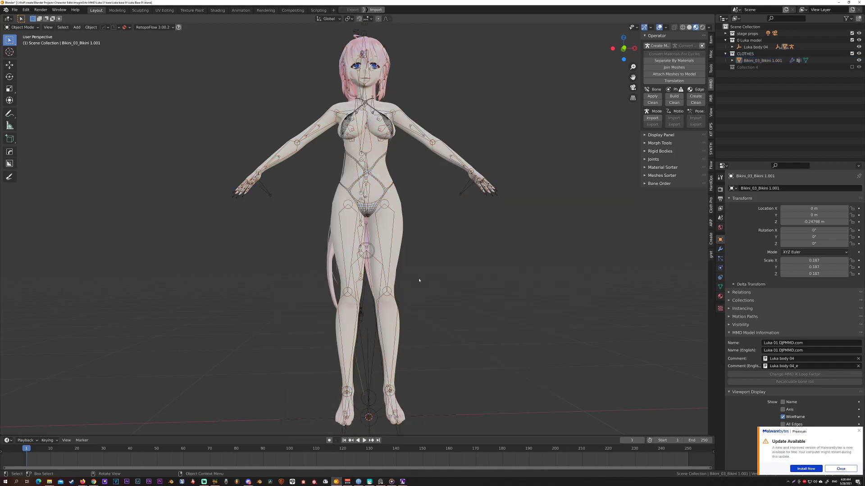
scroll(414, 272, down, 2)
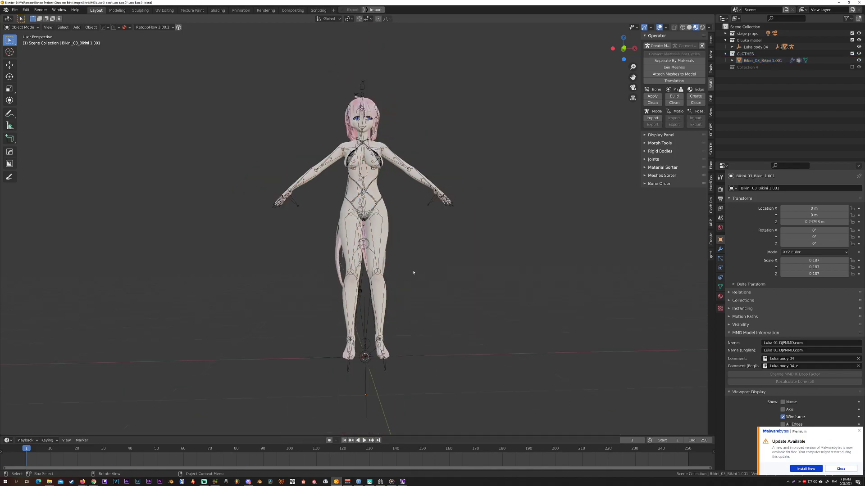
right_click(336, 482)
Launch a fresh Blender session, delete the default cube and show the sidebar
click(322, 458)
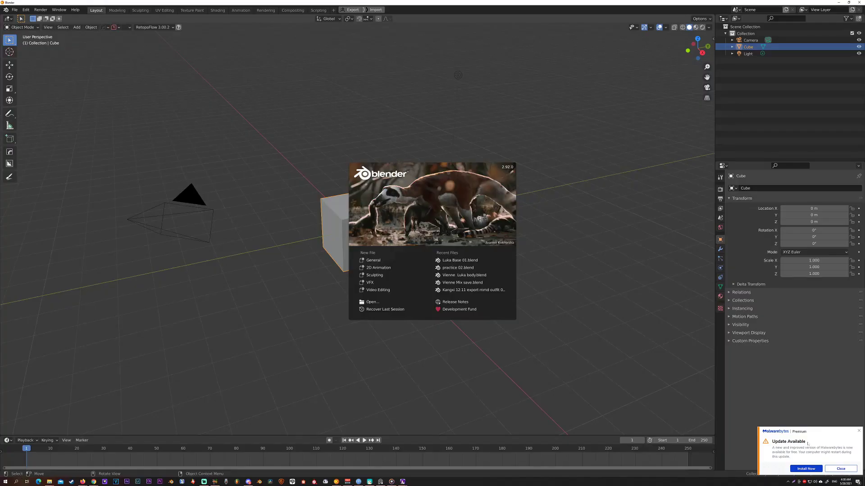
click(859, 432)
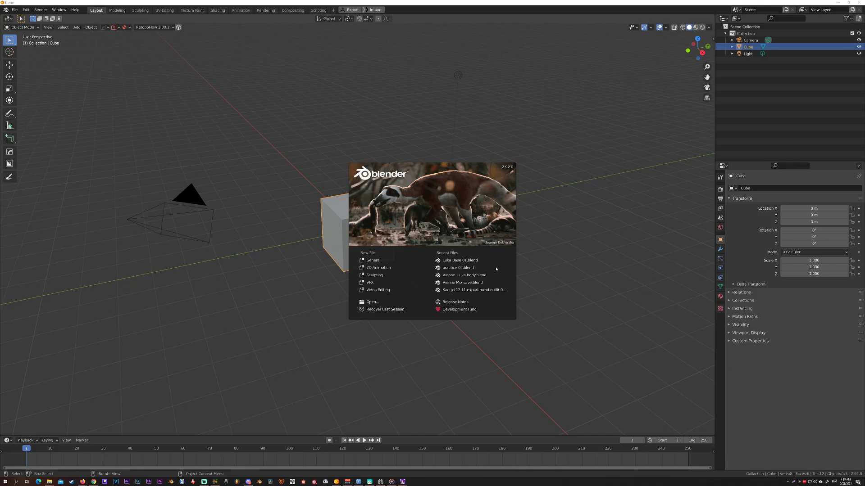
click(406, 346)
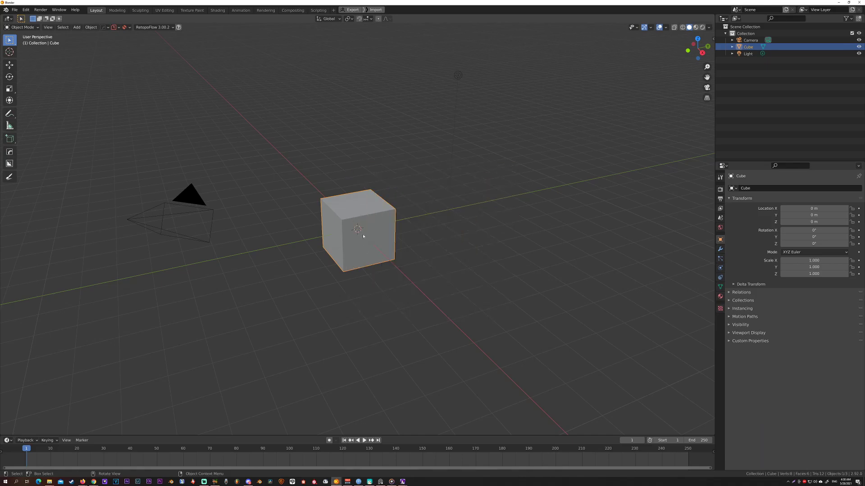
key(Delete)
middle_drag(392, 233, 423, 230)
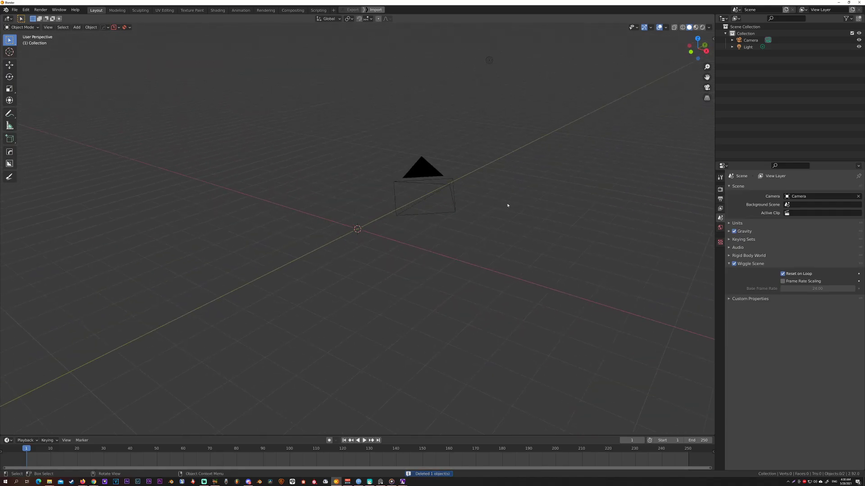
key(n)
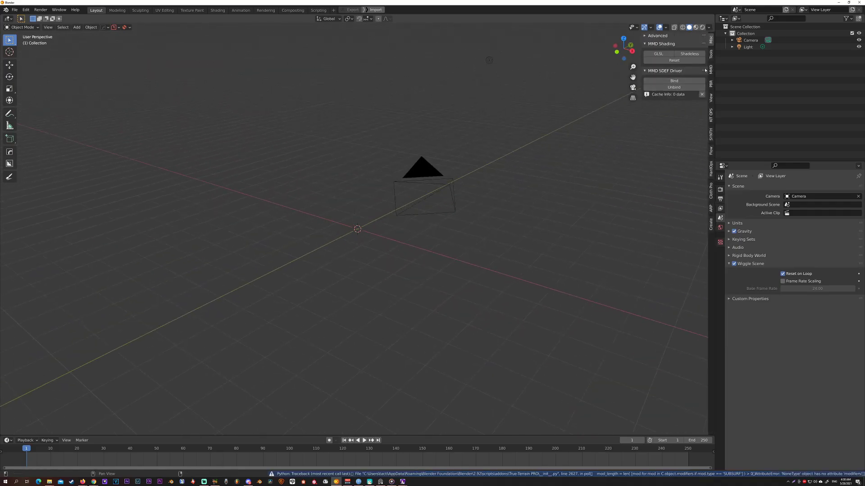
Import Luka Base bone vis fix.pmx from the Test folder via the MMD tools at scale 0.08
click(711, 69)
click(653, 76)
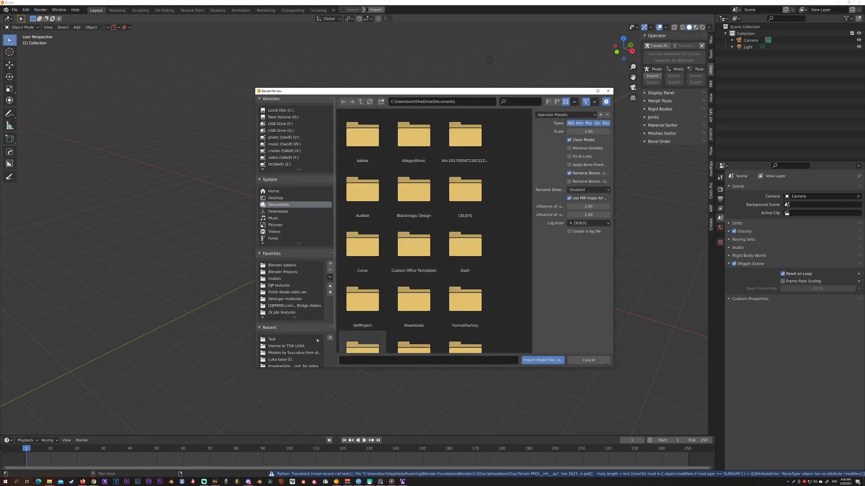
click(272, 339)
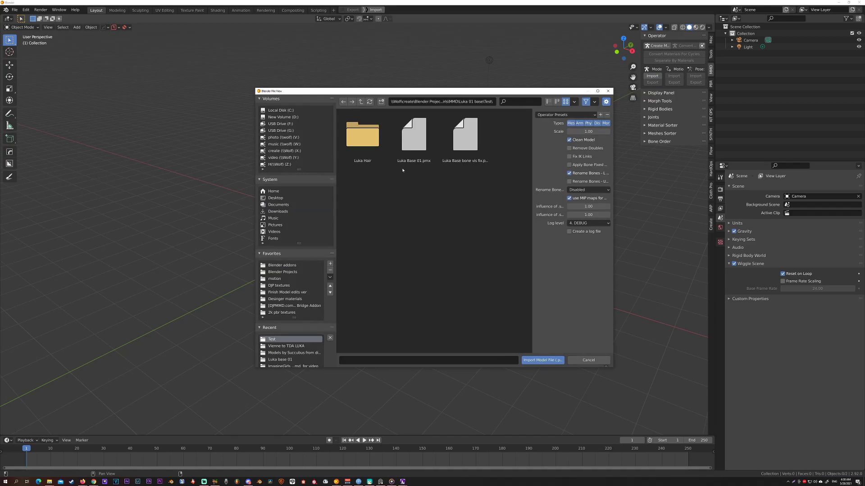
click(465, 146)
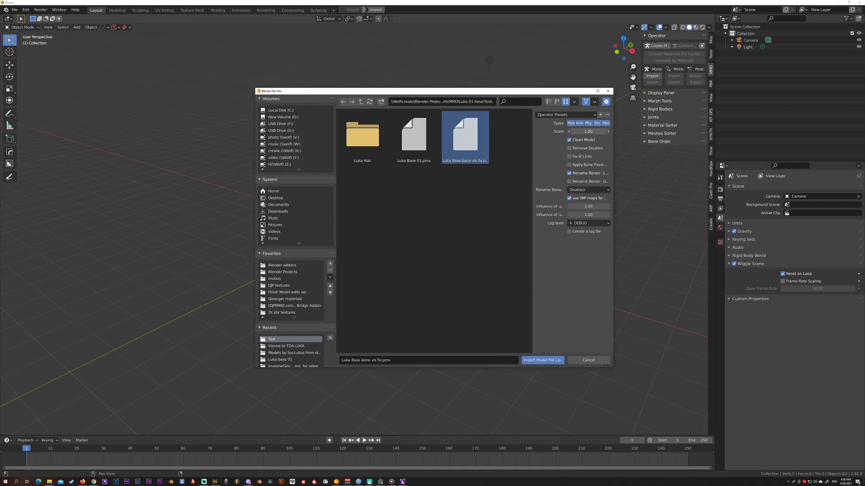
text(.0)
text(8)
click(539, 361)
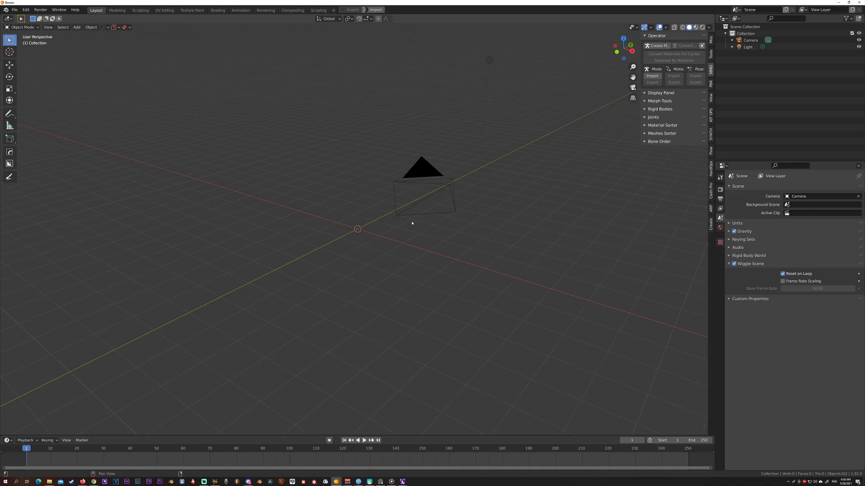
scroll(396, 216, up, 2)
scroll(400, 210, up, 3)
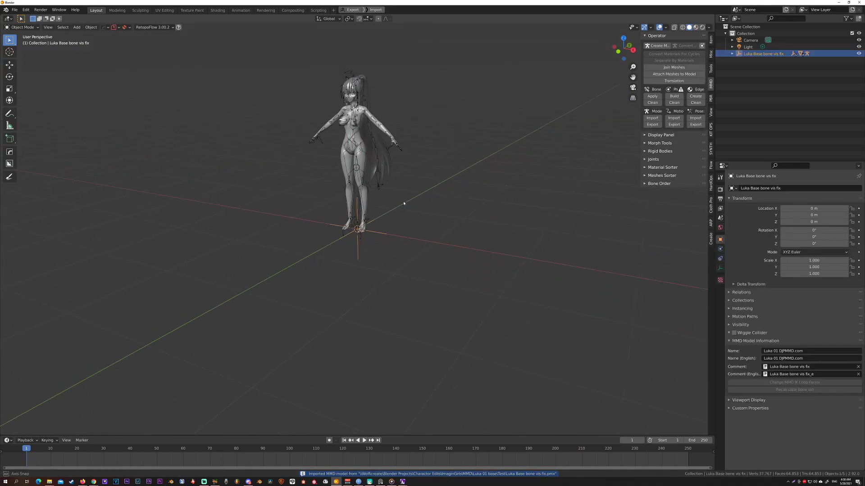
Orbit to a front view, select the character's armature and pan to show the whole figure
middle_drag(404, 203, 423, 196)
scroll(400, 195, up, 1)
scroll(401, 214, up, 1)
scroll(400, 217, up, 1)
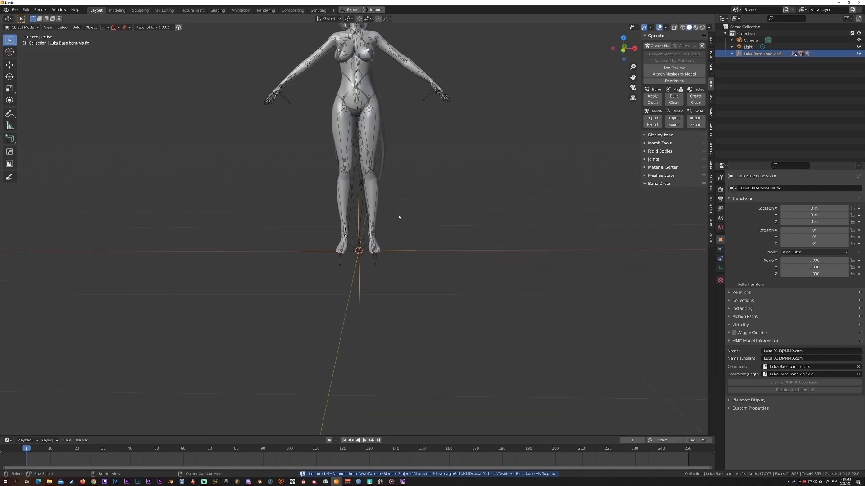
scroll(399, 217, up, 2)
click(377, 236)
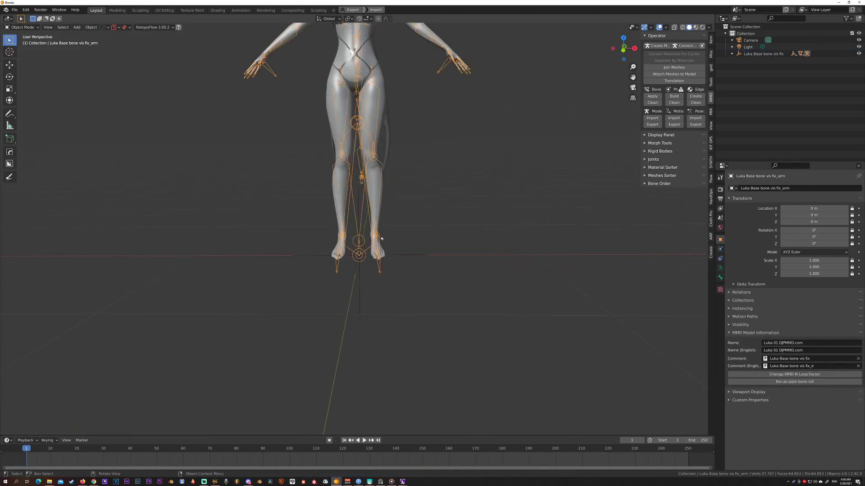
shift+middle_drag(378, 158, 389, 167)
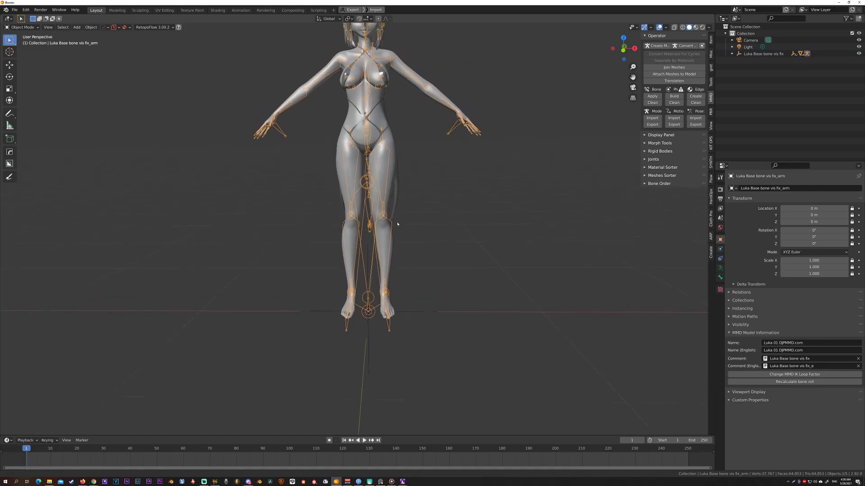
scroll(389, 167, up, 2)
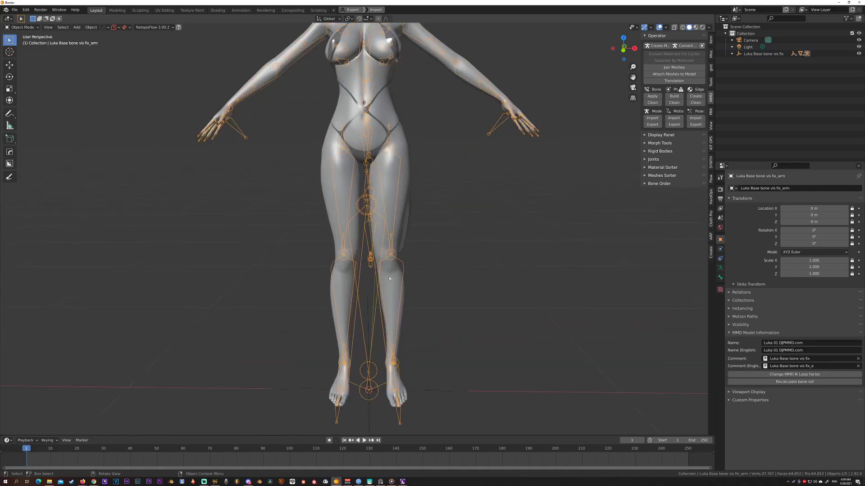
scroll(390, 257, down, 1)
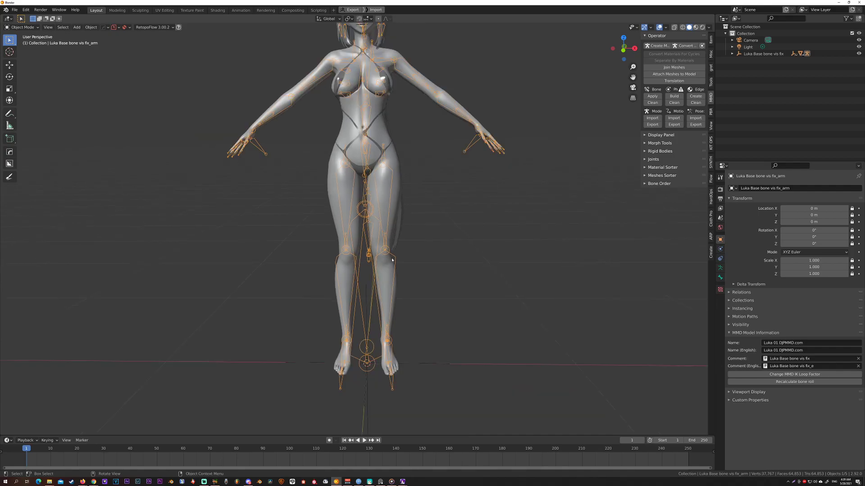
Enter pose mode and raise the first leg out to the side by moving its foot control
key(ctrl+Tab)
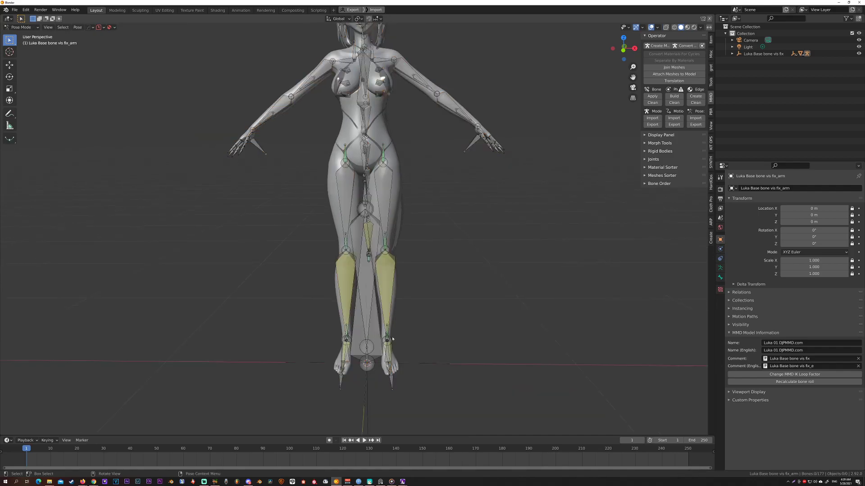
click(387, 340)
click(386, 291)
middle_drag(411, 333, 336, 329)
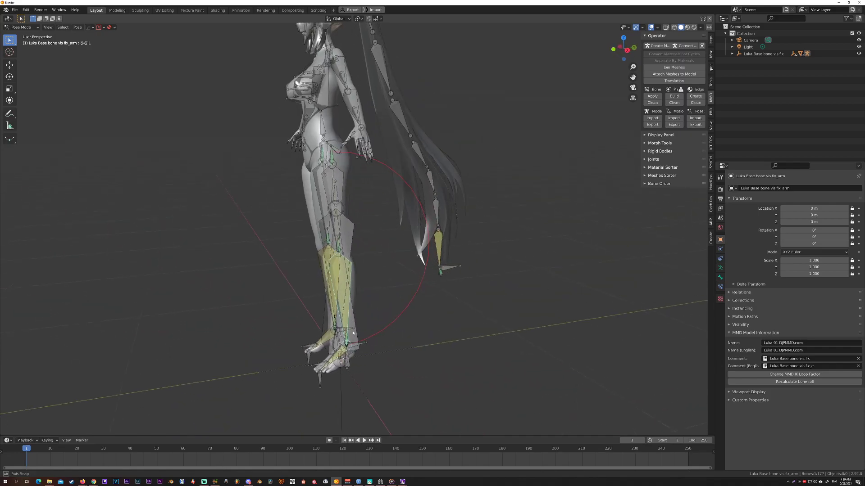
click(336, 329)
middle_drag(394, 340, 456, 340)
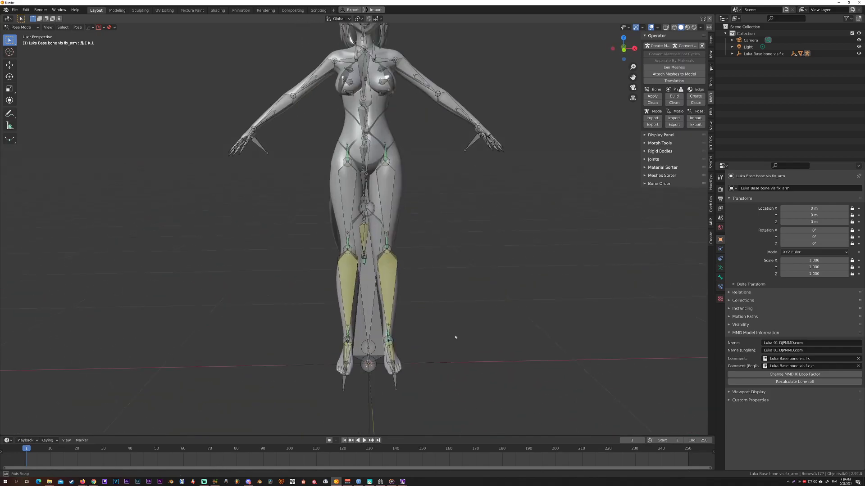
key(g)
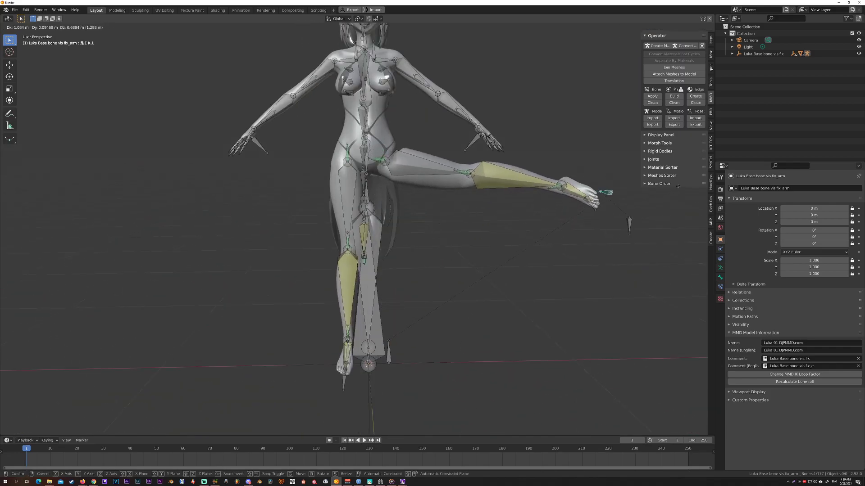
click(687, 181)
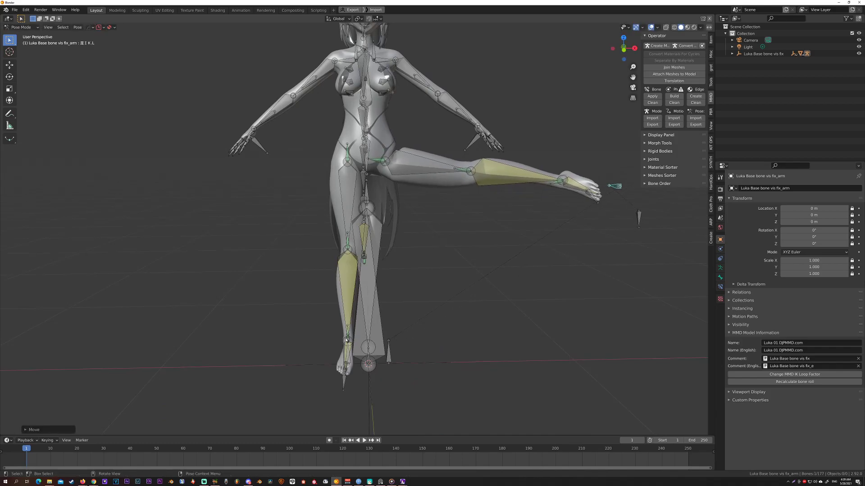
Rotate the ankle bone to straighten the raised foot, then pick the other leg's bones
key(alt+a)
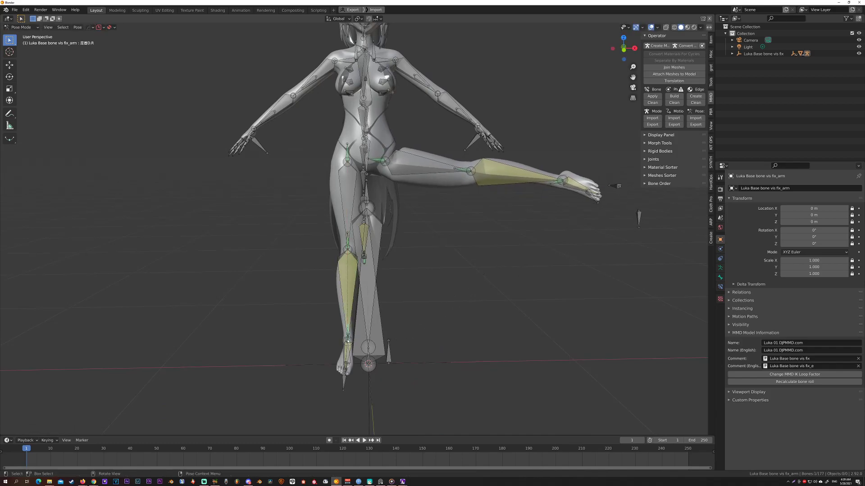
click(348, 342)
key(r)
click(342, 345)
click(347, 338)
click(347, 342)
Swing the left leg outward into a split pose and return the rig to object mode
middle_drag(347, 341, 391, 342)
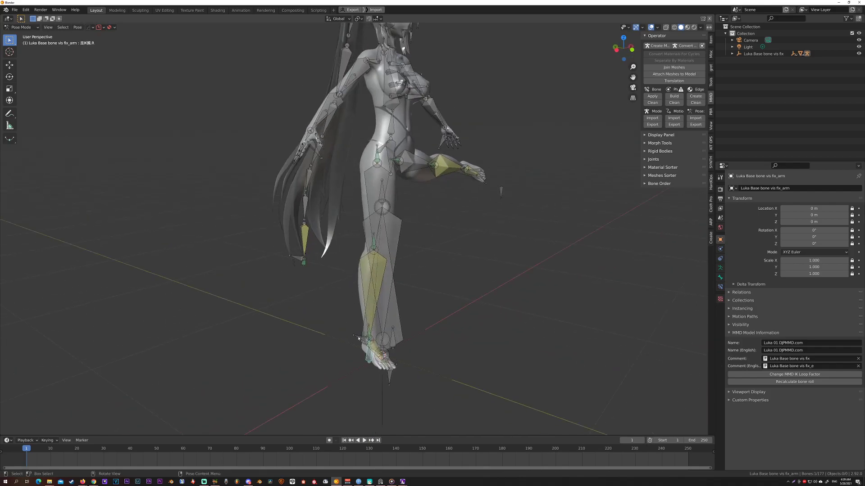
middle_drag(359, 338, 635, 188)
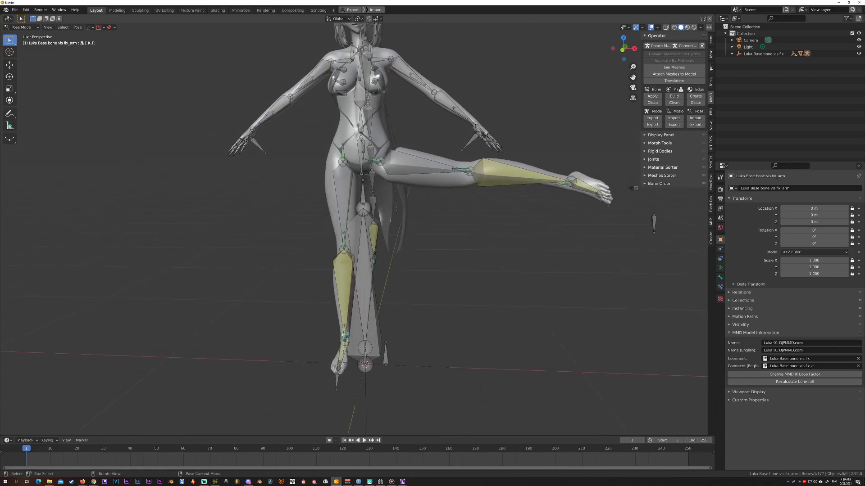
key(g)
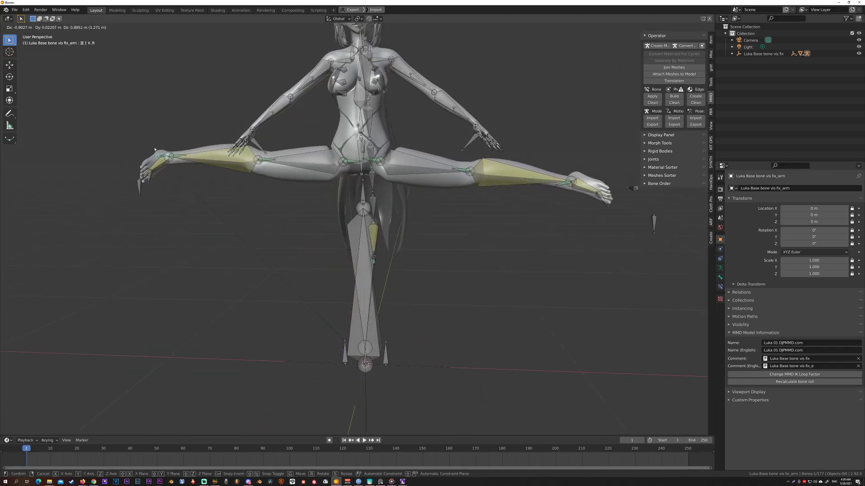
click(154, 150)
scroll(372, 182, up, 3)
scroll(372, 181, up, 1)
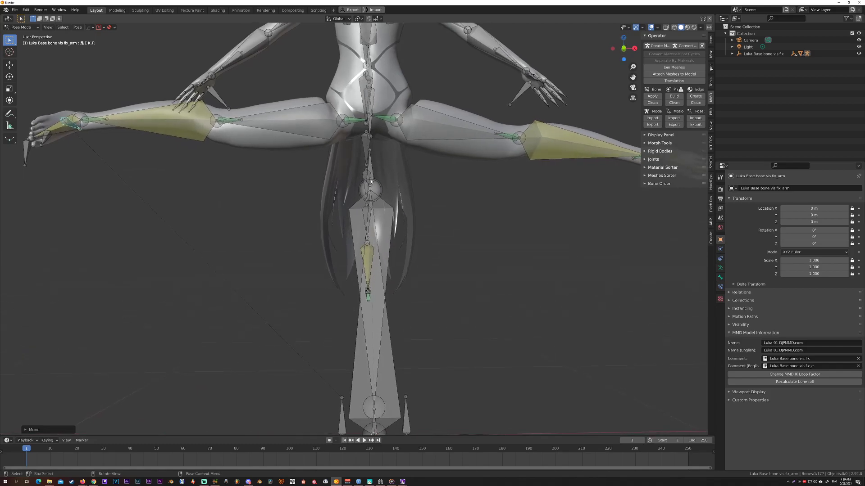
key(ctrl+Tab)
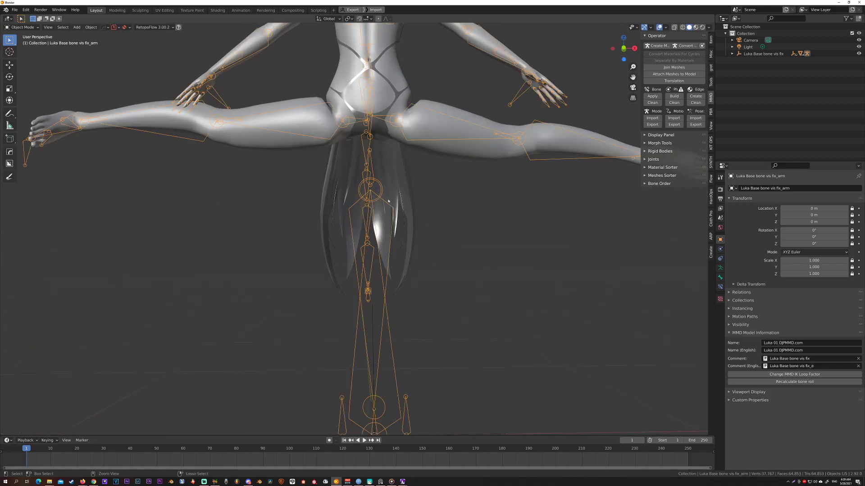
Select the body mesh and split it into separate objects by material
click(370, 93)
shift+click(380, 122)
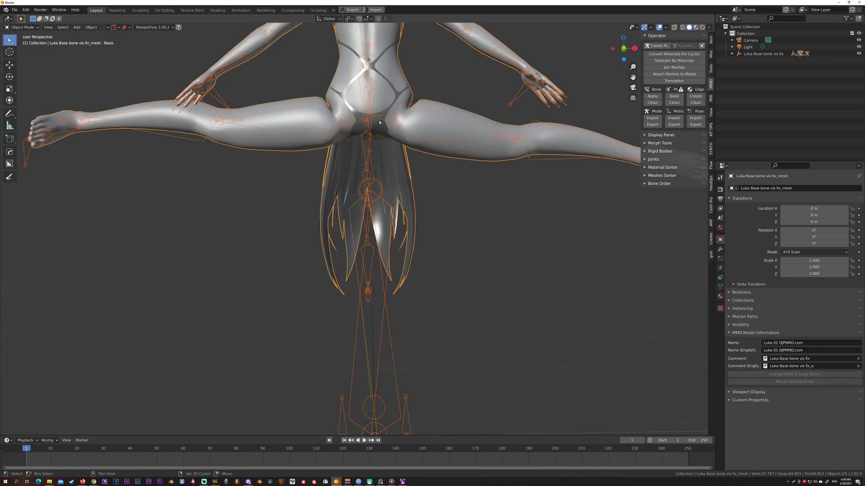
click(657, 62)
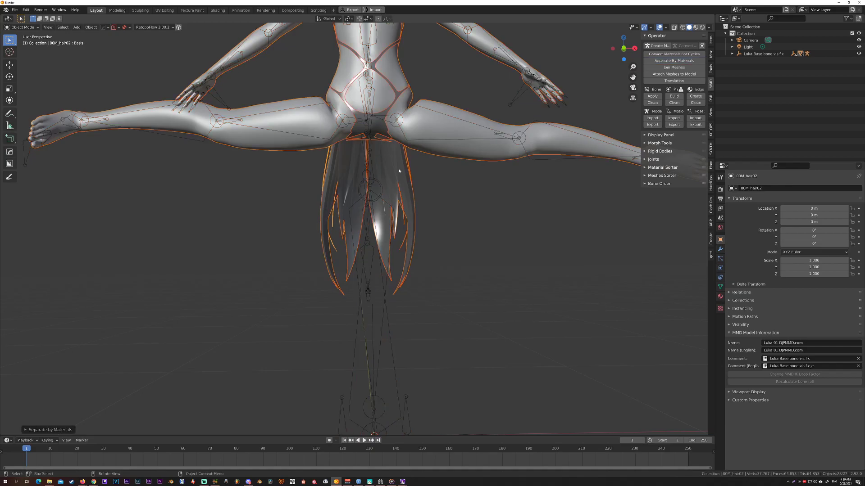
Select the armature and then the separated bikini piece 000_Material.001
middle_drag(400, 171, 397, 174)
click(366, 94)
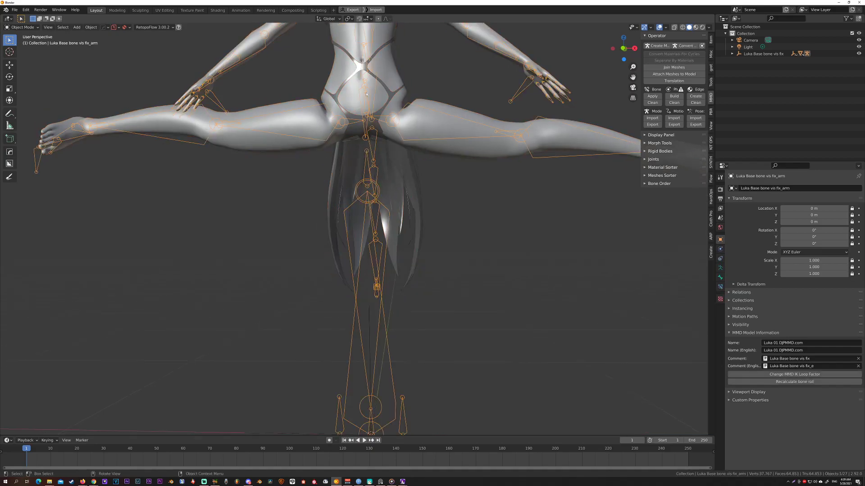
click(379, 113)
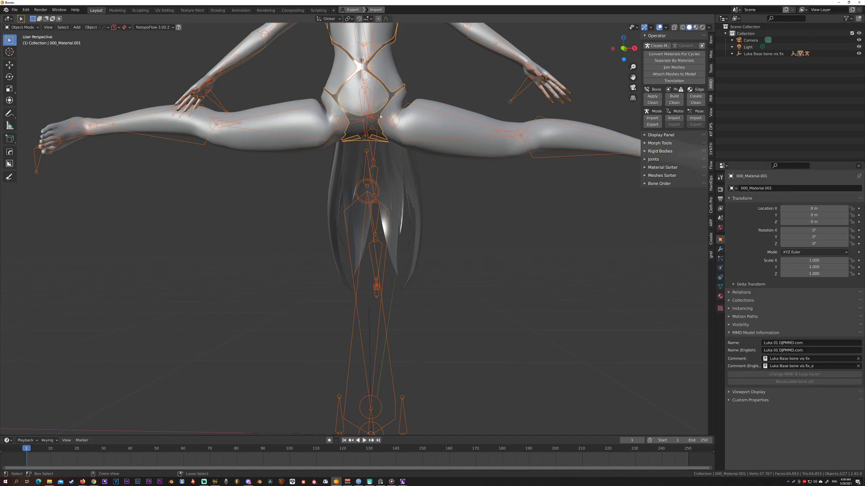
Switch the bikini into Weight Paint mode and orbit to view the hips from below
key(ctrl+Tab)
click(383, 125)
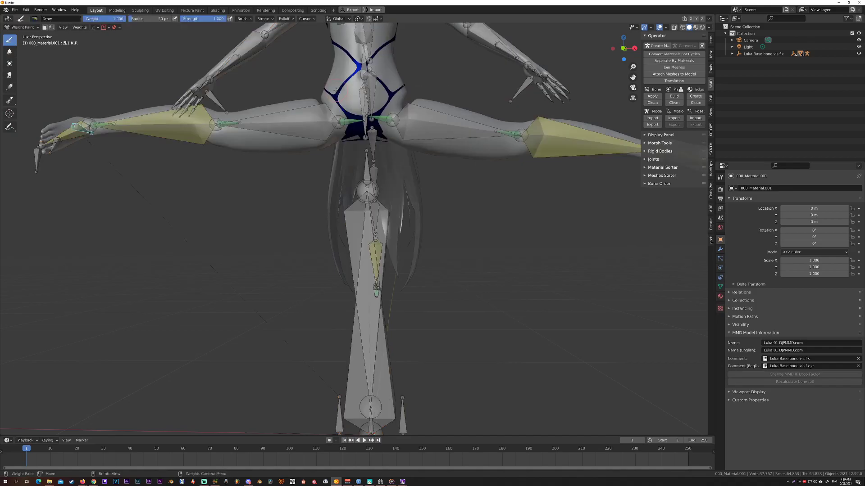
middle_drag(384, 127, 384, 203)
scroll(383, 216, down, 3)
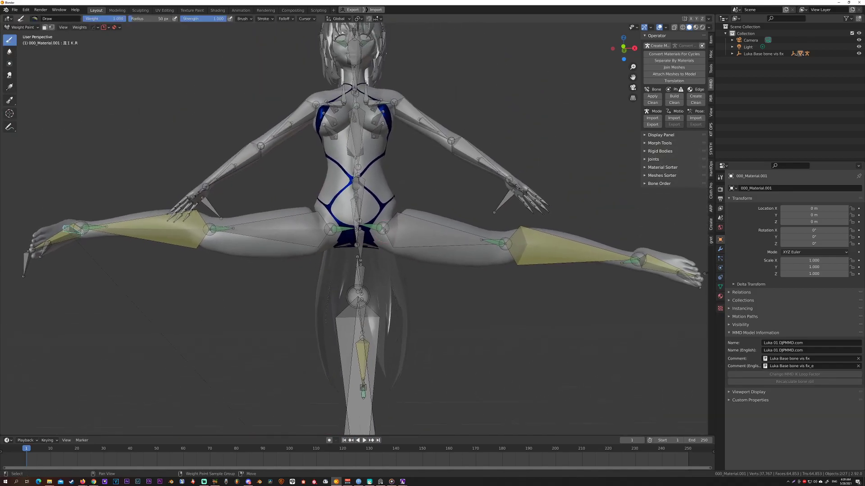
scroll(384, 230, up, 5)
scroll(385, 232, up, 1)
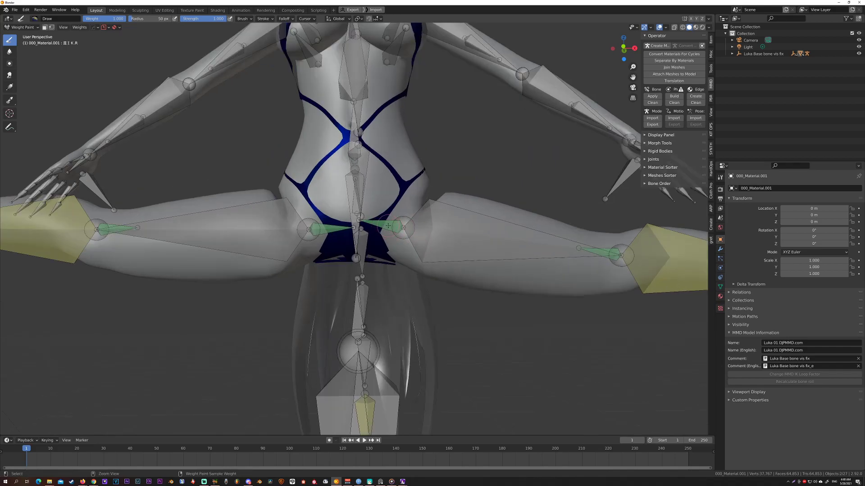
middle_drag(387, 225, 387, 217)
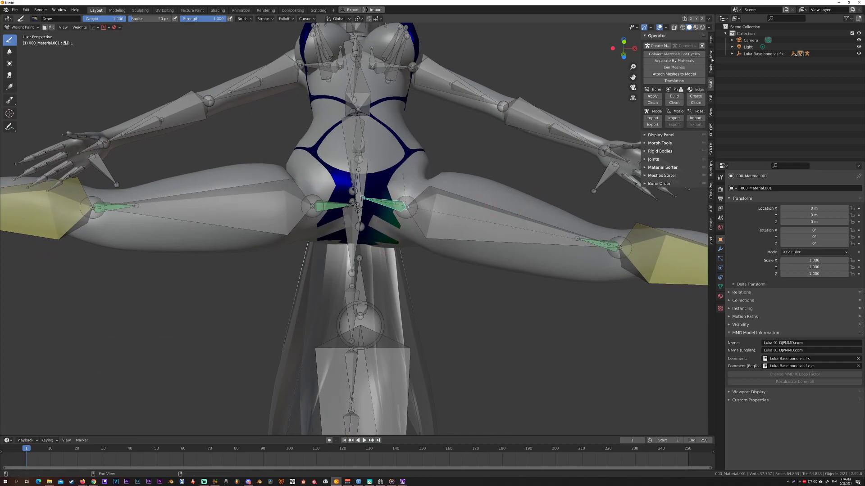
Show the Tool sidebar, collapse PowerSave and Screencast Keys, and expand the Symmetry settings
click(711, 68)
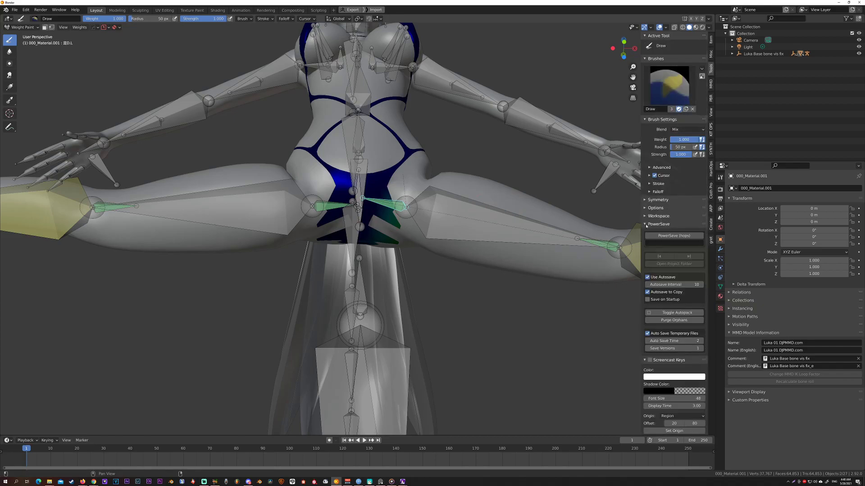
click(645, 224)
click(644, 232)
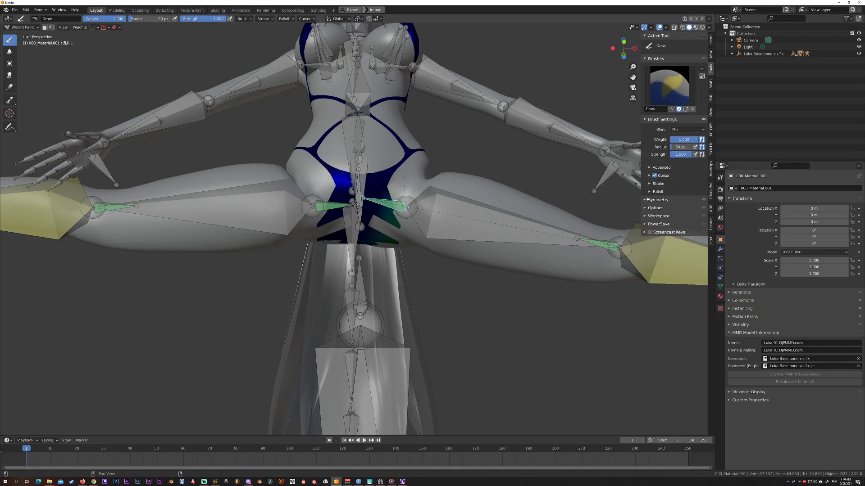
click(646, 200)
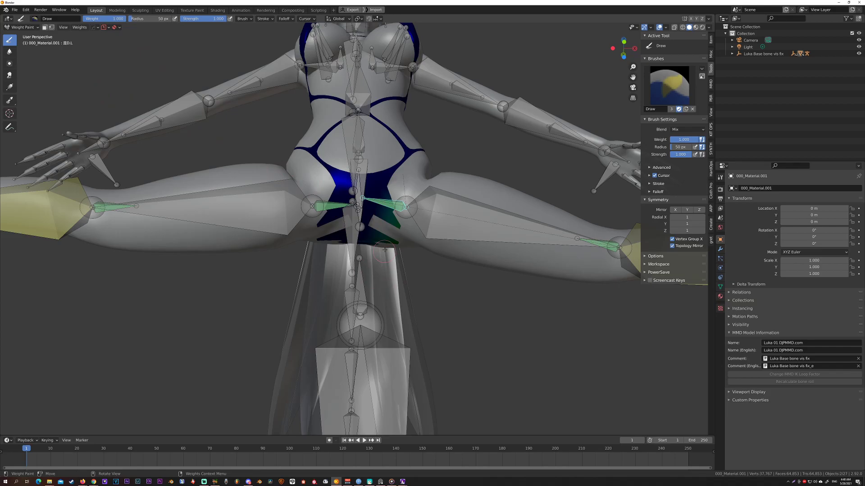
Set the brush weight to 0 and enlarge the radius to 218 px
middle_drag(384, 249, 384, 238)
right_click(438, 284)
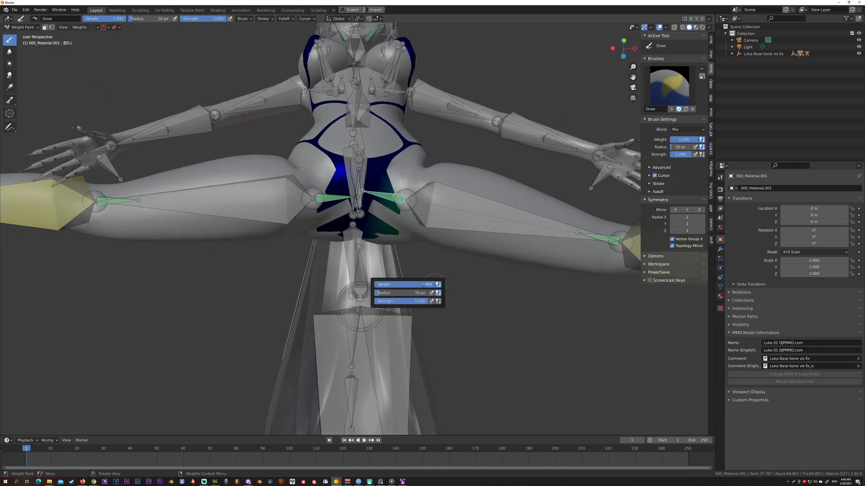
drag(426, 284, 374, 284)
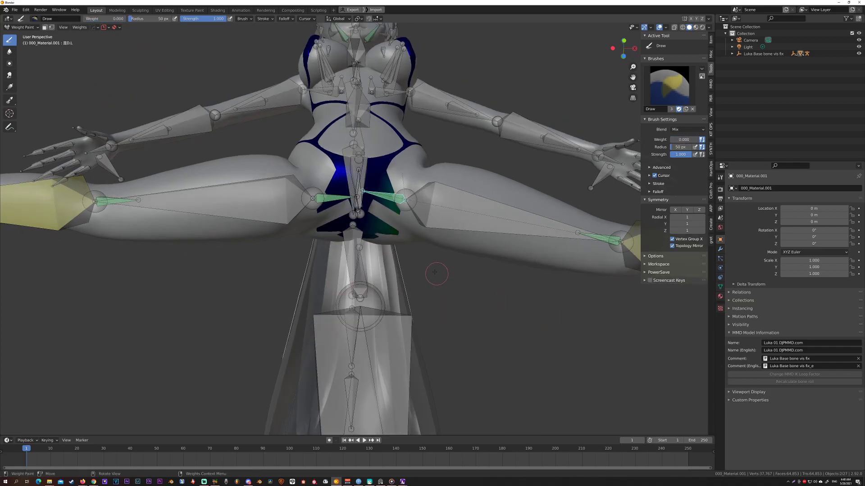
click(457, 277)
Erase unwanted weights around the pelvis and below the chest, then show the lower-body bone's weights
drag(396, 213, 393, 199)
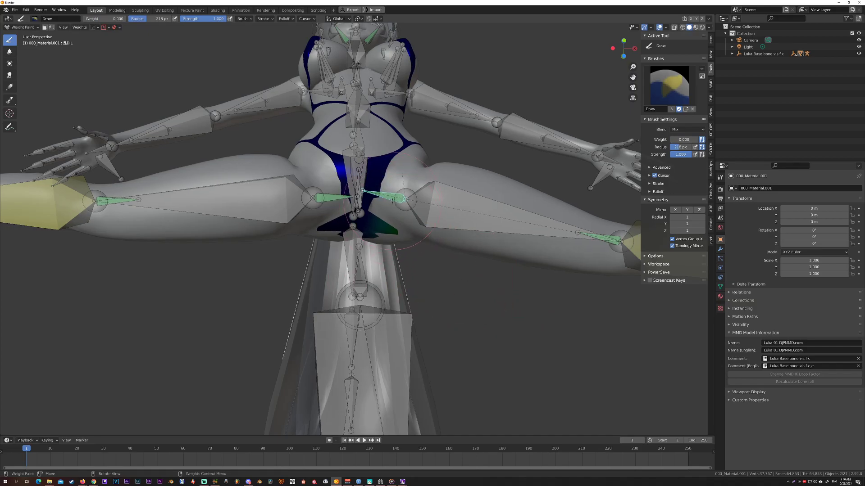
middle_drag(392, 201, 388, 213)
mouse_move(371, 215)
mouse_down()
mouse_move(360, 202)
mouse_move(364, 230)
mouse_up()
middle_drag(364, 199, 452, 196)
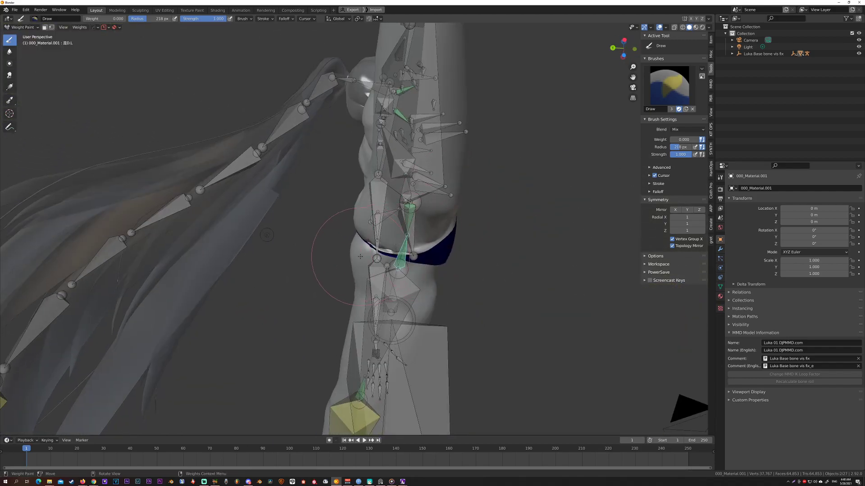
mouse_move(377, 251)
middle_down()
mouse_move(392, 237)
mouse_move(379, 245)
middle_up()
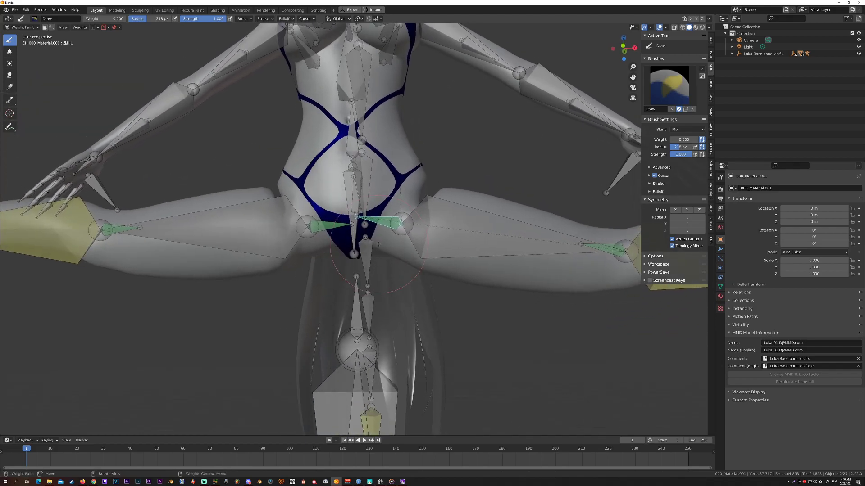
drag(376, 240, 367, 234)
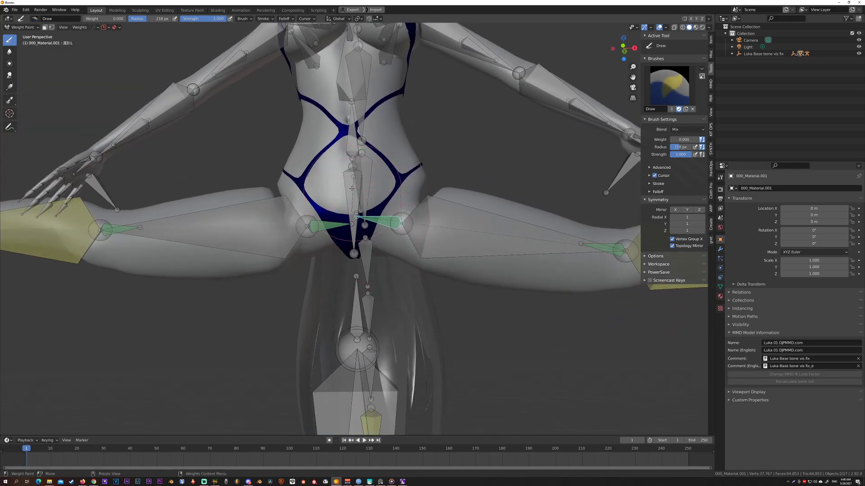
ctrl+click(352, 187)
Raise the brush weight back to 1.000 and orbit around the hips to inspect the 下半身 weights
middle_drag(351, 188, 370, 220)
right_click(352, 220)
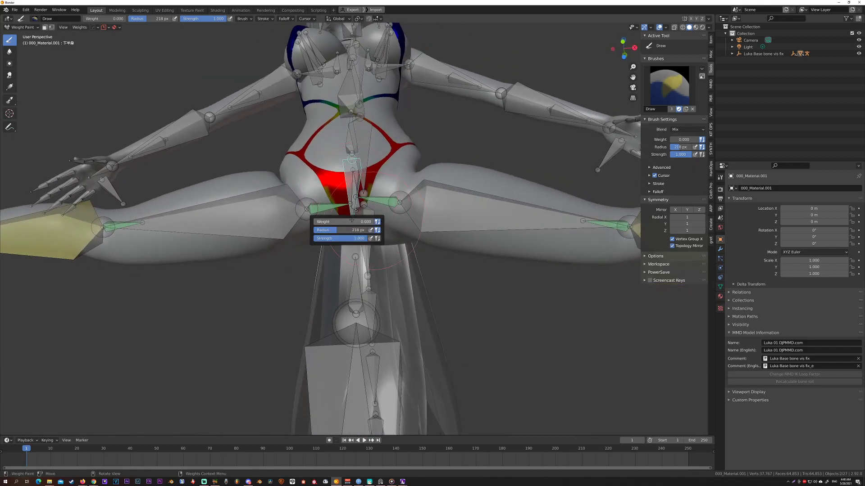
drag(345, 222, 392, 222)
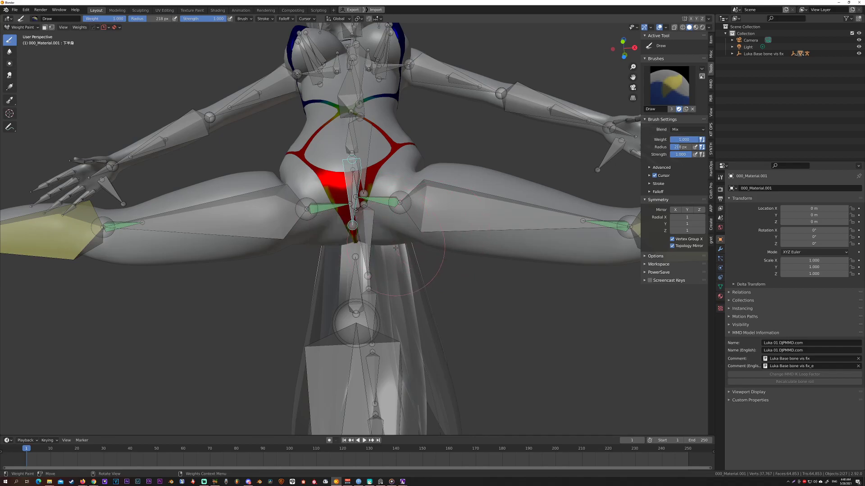
mouse_move(357, 226)
middle_down()
mouse_move(402, 248)
mouse_move(368, 264)
middle_up()
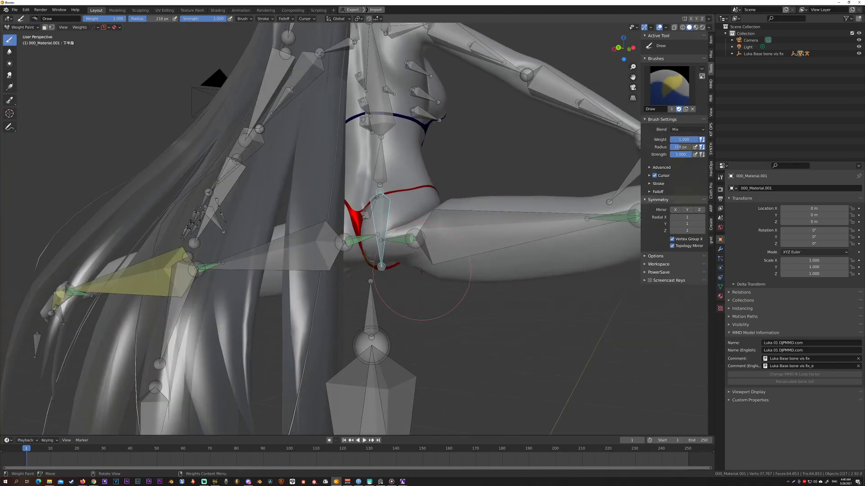
middle_drag(421, 271, 358, 259)
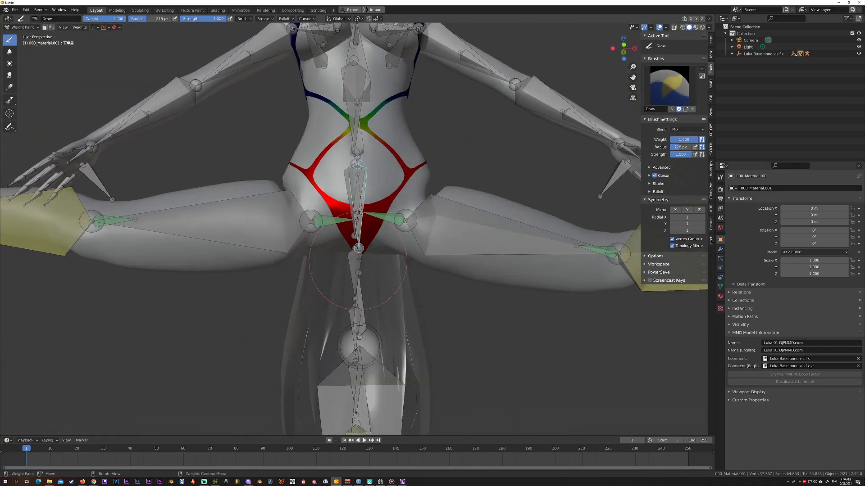
Test-rotate the hip bone to check the deformation, cancel it, and leave weight painting
key(r)
right_click(425, 251)
middle_drag(424, 251, 423, 252)
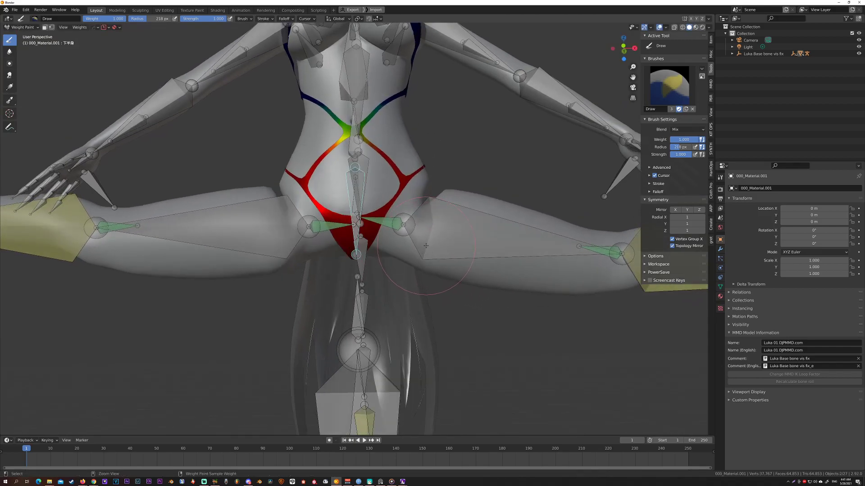
key(ctrl+Tab)
Return to object mode, select the armature and body mesh, and put the body into Weight Paint
click(376, 248)
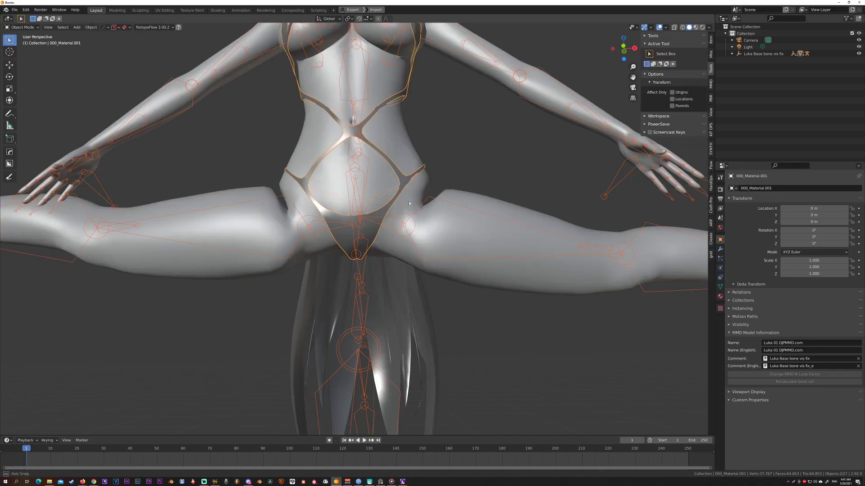
middle_drag(409, 204, 407, 210)
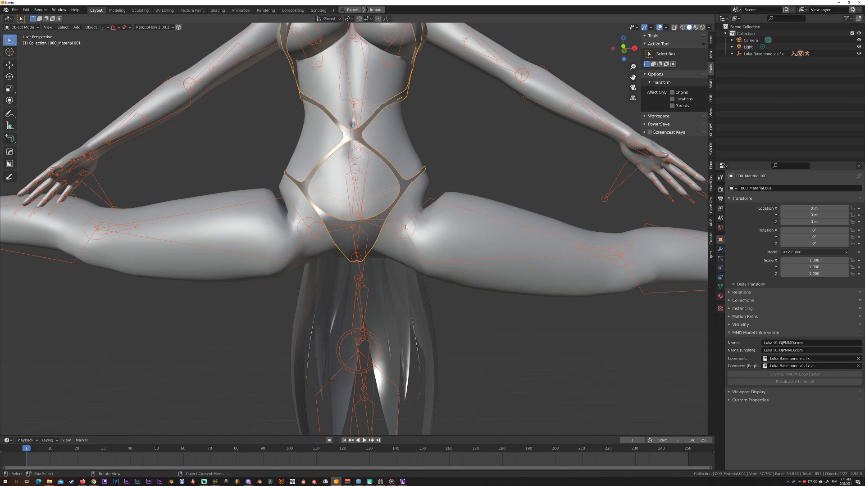
click(357, 170)
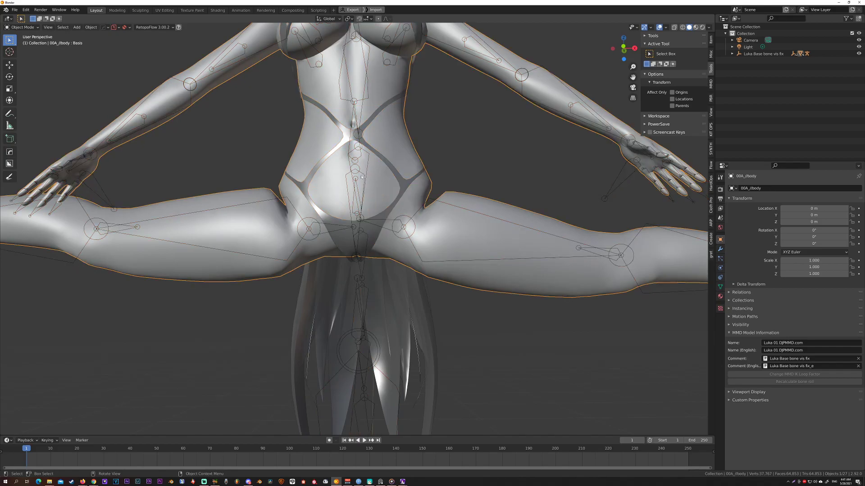
click(361, 176)
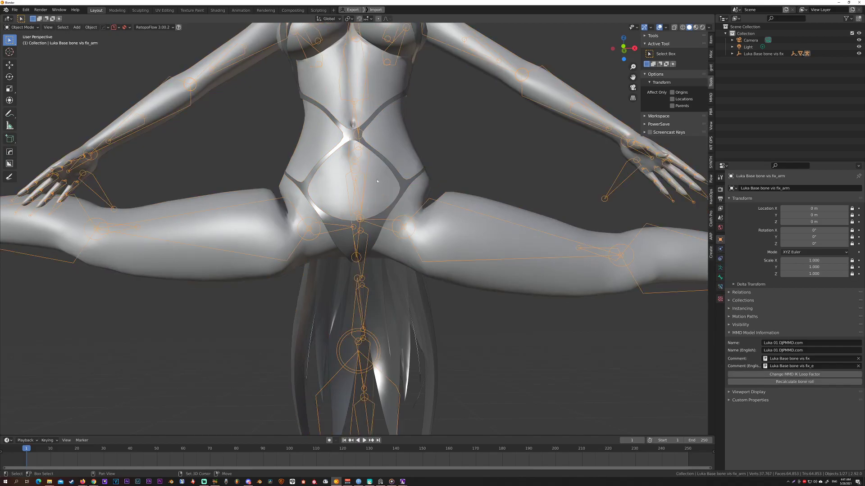
click(378, 183)
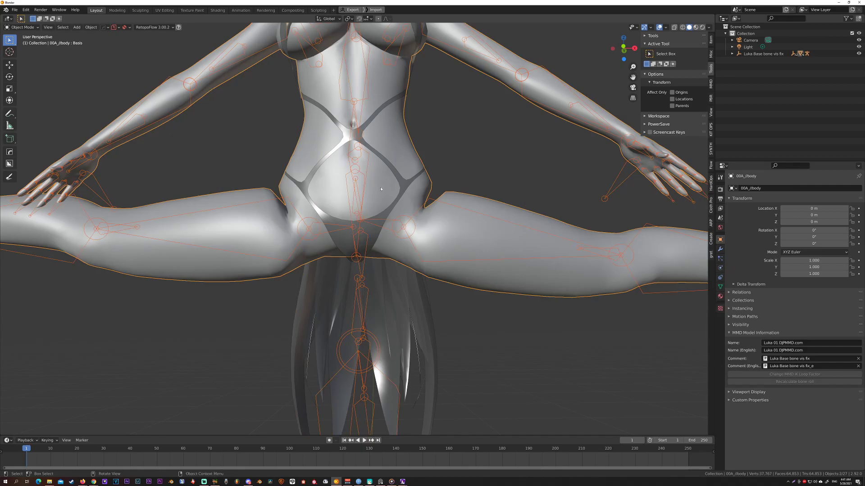
key(ctrl+Tab)
click(334, 164)
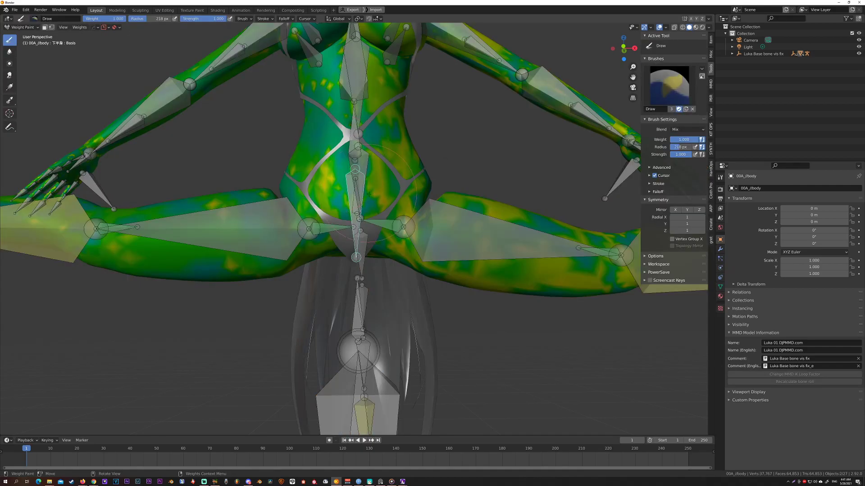
View the vertex-group weights of each thigh bone and the lower-leg bone in turn
mouse_move(379, 196)
middle_down()
mouse_move(388, 233)
mouse_move(527, 250)
middle_up()
ctrl+click(393, 221)
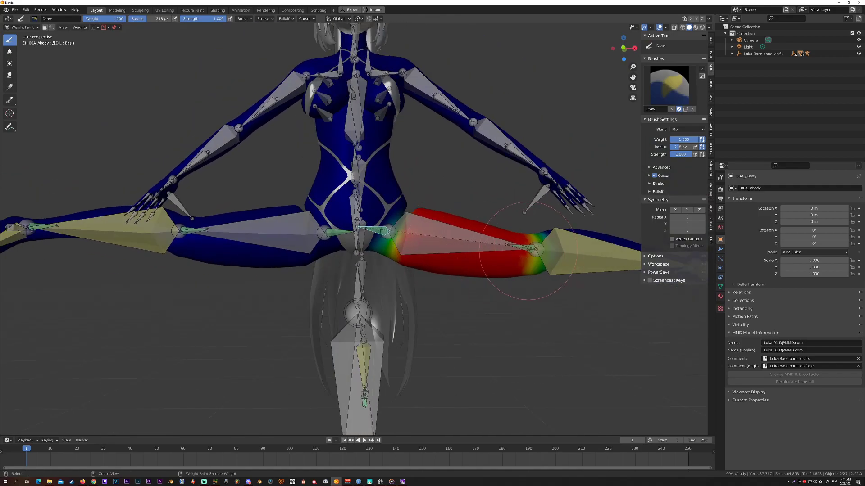
ctrl+click(561, 248)
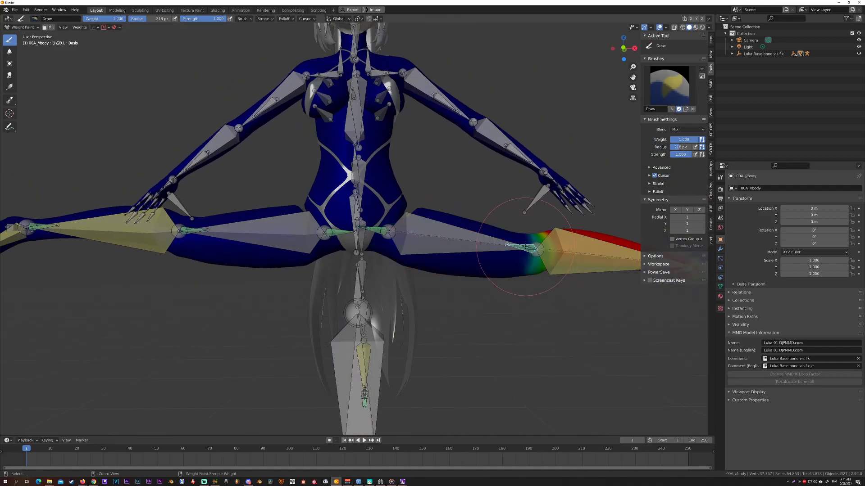
ctrl+click(417, 233)
mouse_move(417, 233)
middle_down()
mouse_move(430, 236)
mouse_move(336, 230)
middle_up()
ctrl+click(336, 230)
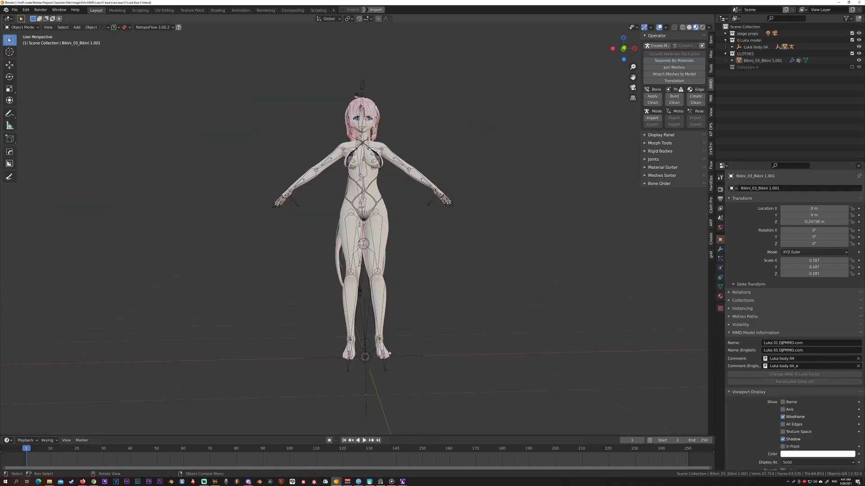
scroll(390, 353, up, 2)
scroll(395, 318, up, 3)
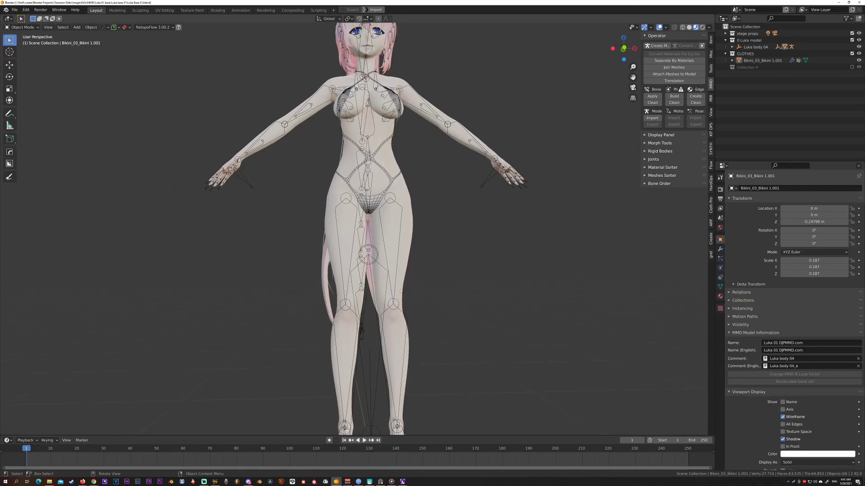
Select the old Luka body 04 armature plus mesh and switch the body into Weight Paint
click(367, 170)
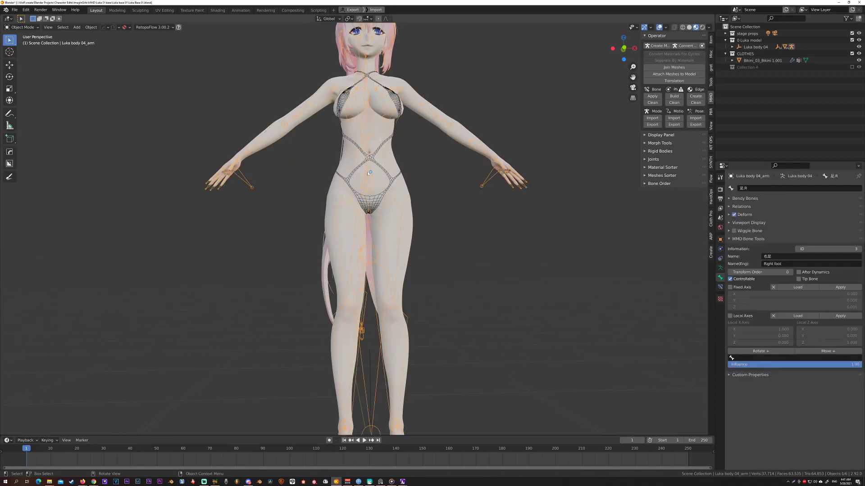
key(shift)
shift+click(390, 184)
key(ctrl+Tab)
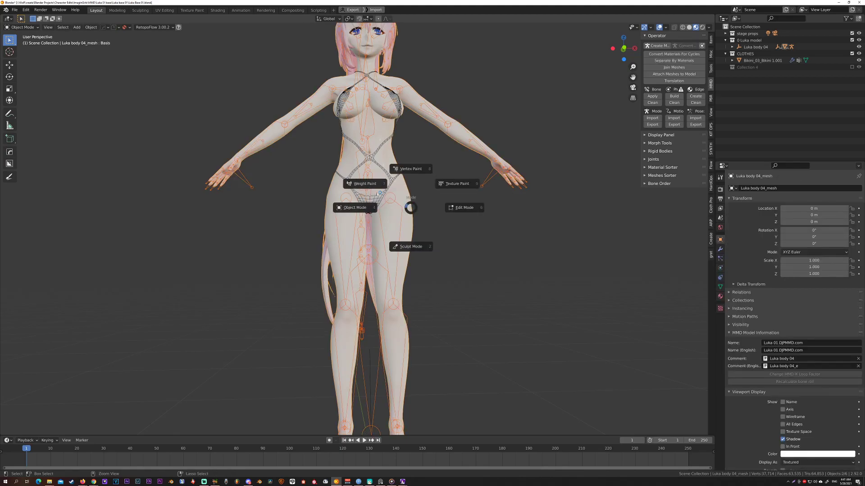
click(365, 184)
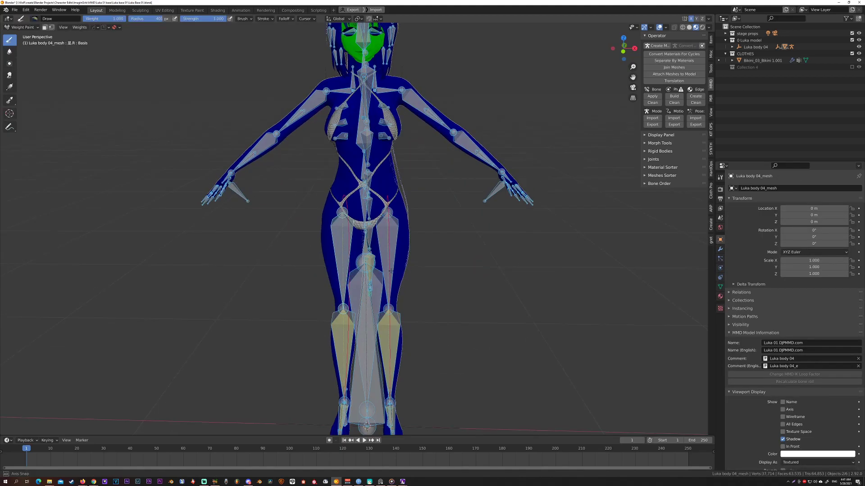
Swing both leg bones up and out to the sides to pose the legs apart
middle_drag(392, 240, 355, 412)
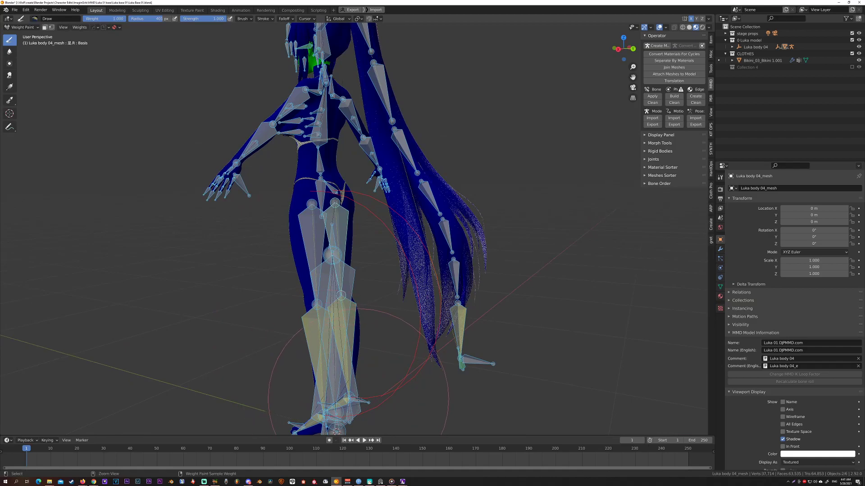
ctrl+click(342, 405)
middle_drag(341, 406, 367, 382)
key(g)
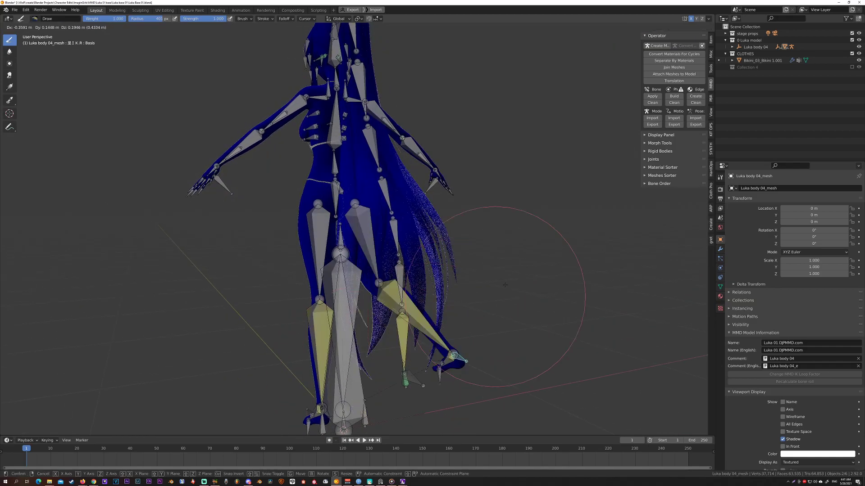
click(536, 260)
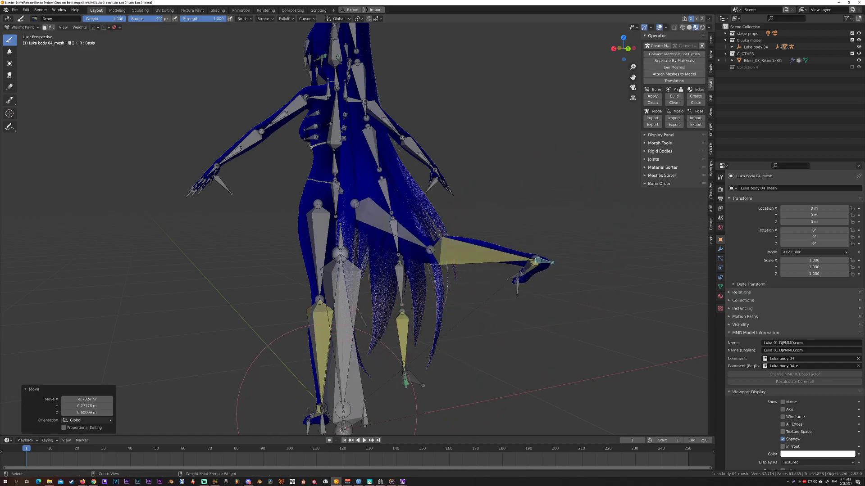
mouse_move(332, 409)
middle_down()
mouse_move(344, 409)
mouse_move(250, 392)
middle_up()
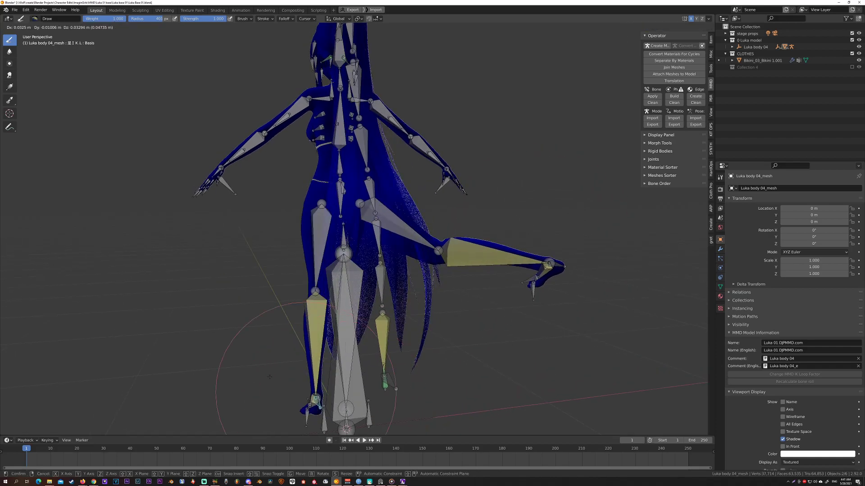
key(g)
click(203, 365)
Show the spine bone's and then the thigh bone's weights, orbiting to face the character
mouse_move(203, 366)
middle_down()
mouse_move(392, 342)
mouse_move(511, 366)
mouse_move(483, 367)
middle_up()
scroll(428, 289, up, 3)
scroll(428, 289, up, 1)
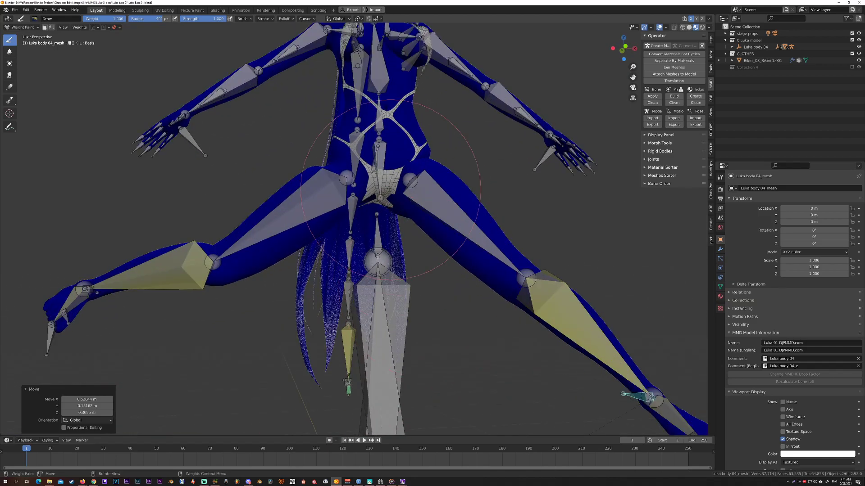
ctrl+click(382, 150)
mouse_move(382, 150)
middle_down()
mouse_move(395, 206)
mouse_move(431, 217)
middle_up()
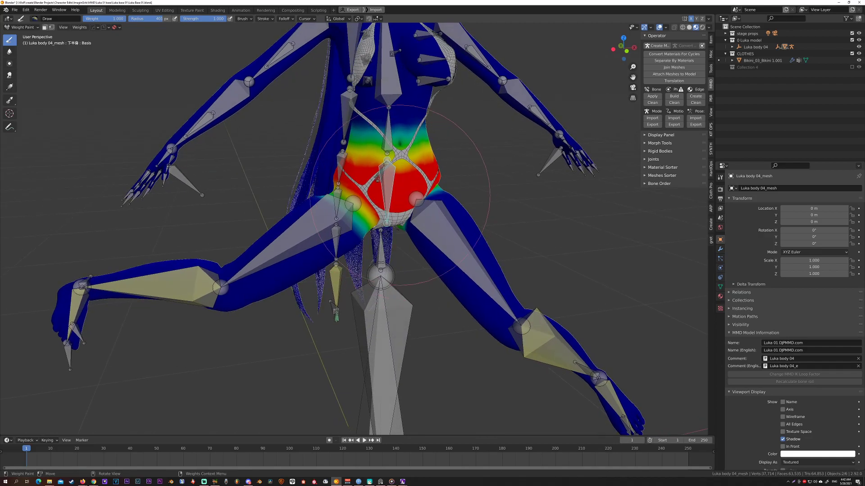
ctrl+click(431, 217)
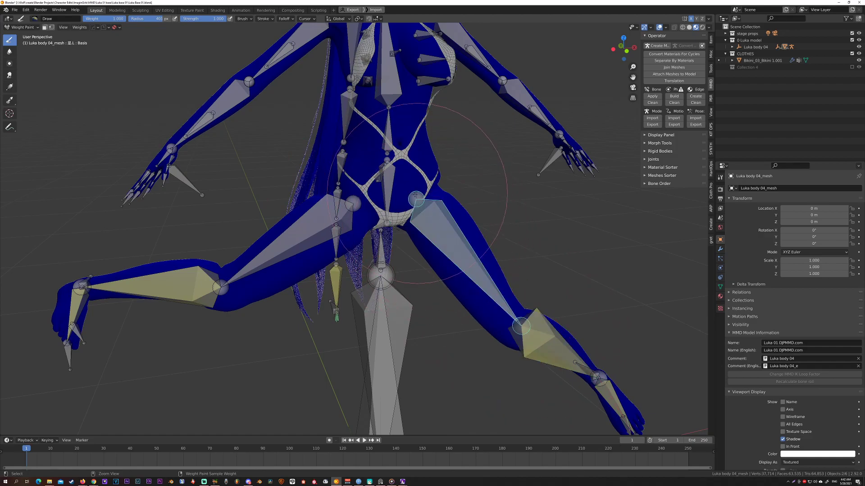
middle_drag(378, 271, 419, 270)
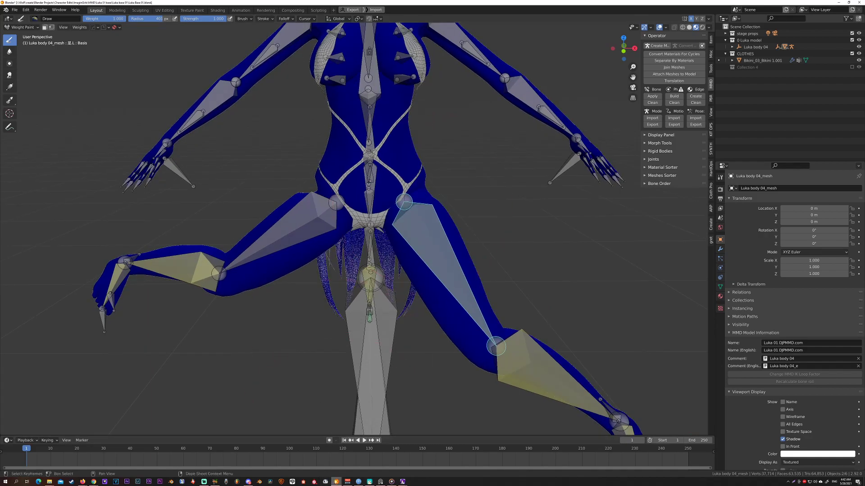
Back in the fixed model's window, flip between the right and left thigh weight maps, then bring up PMX Editor
mouse_move(336, 482)
click(359, 462)
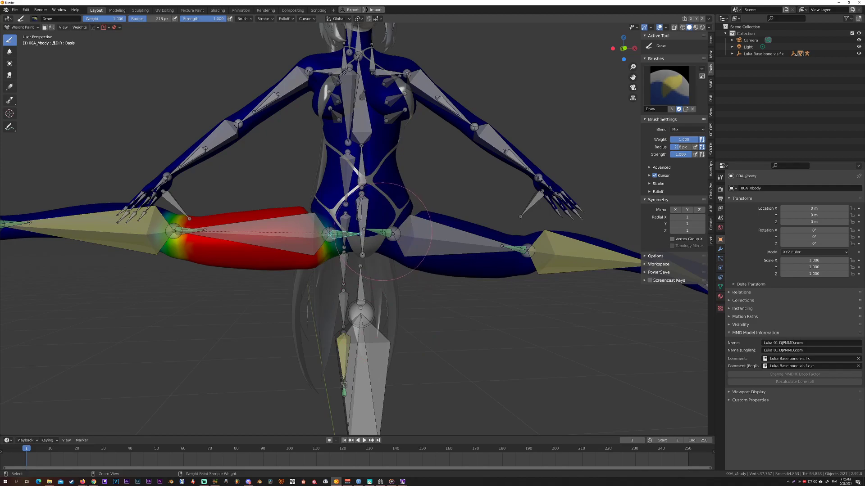
ctrl+click(392, 235)
ctrl+click(324, 234)
ctrl+click(396, 235)
ctrl+click(325, 233)
mouse_move(325, 234)
middle_down()
mouse_move(423, 244)
mouse_move(385, 246)
middle_up()
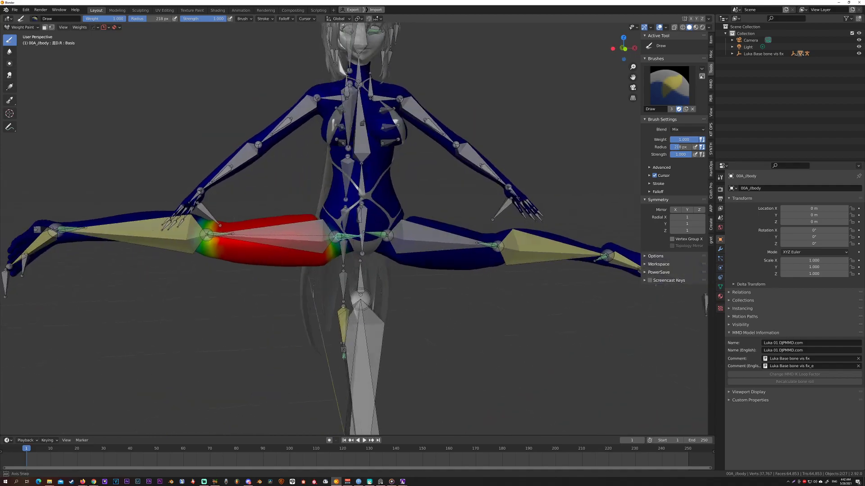
scroll(384, 239, up, 1)
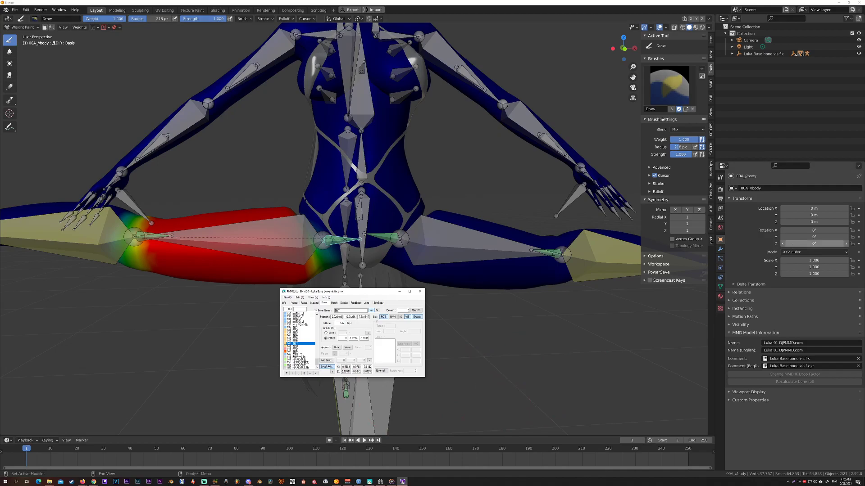
key(alt+Tab)
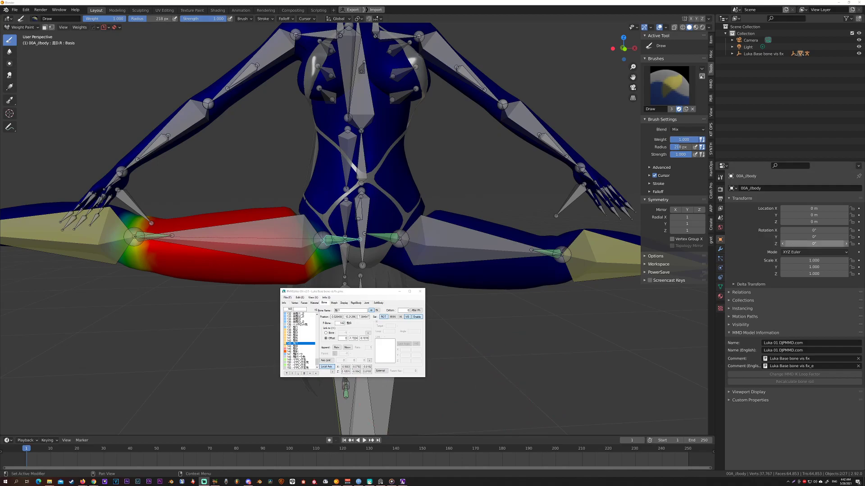